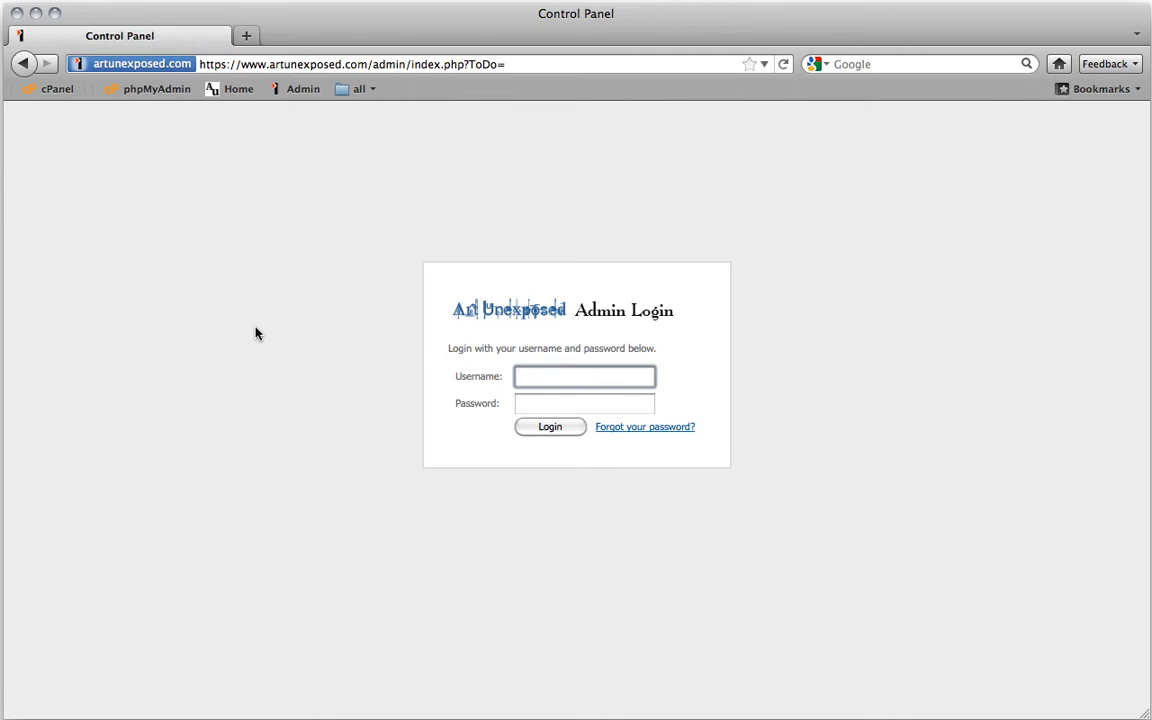
Log in to the admin panel with the store's admin username and password
text(tutorial)
key(Tab)
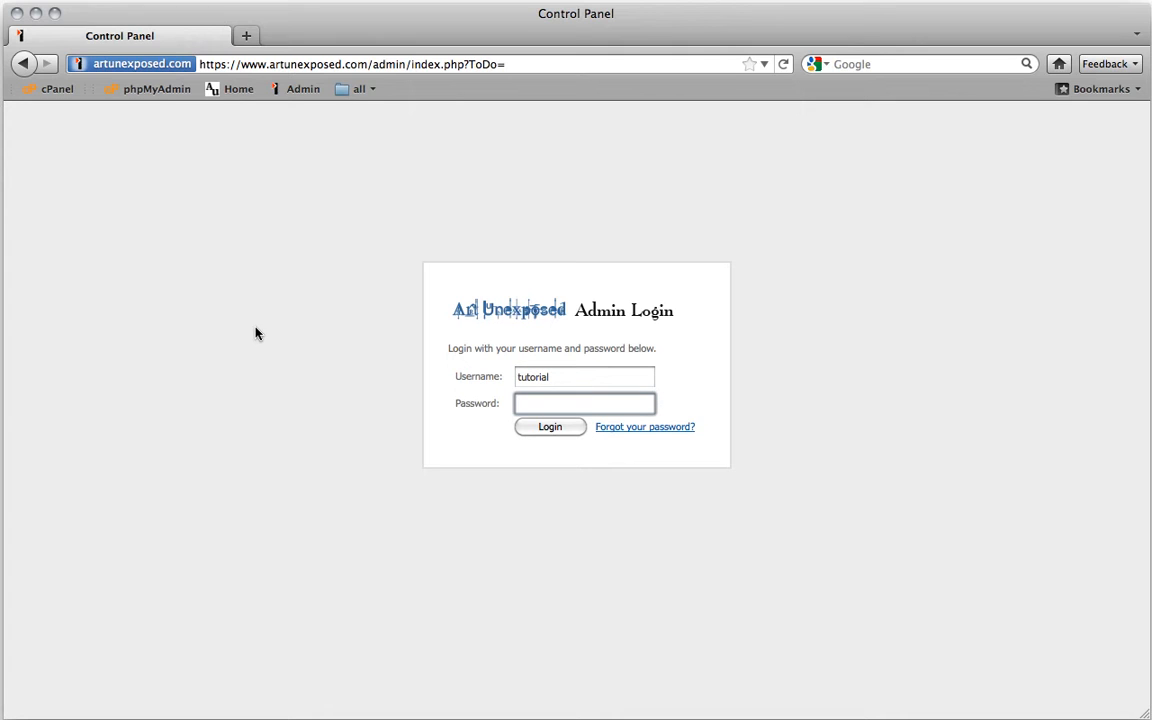
text(tutorial1)
key(Return)
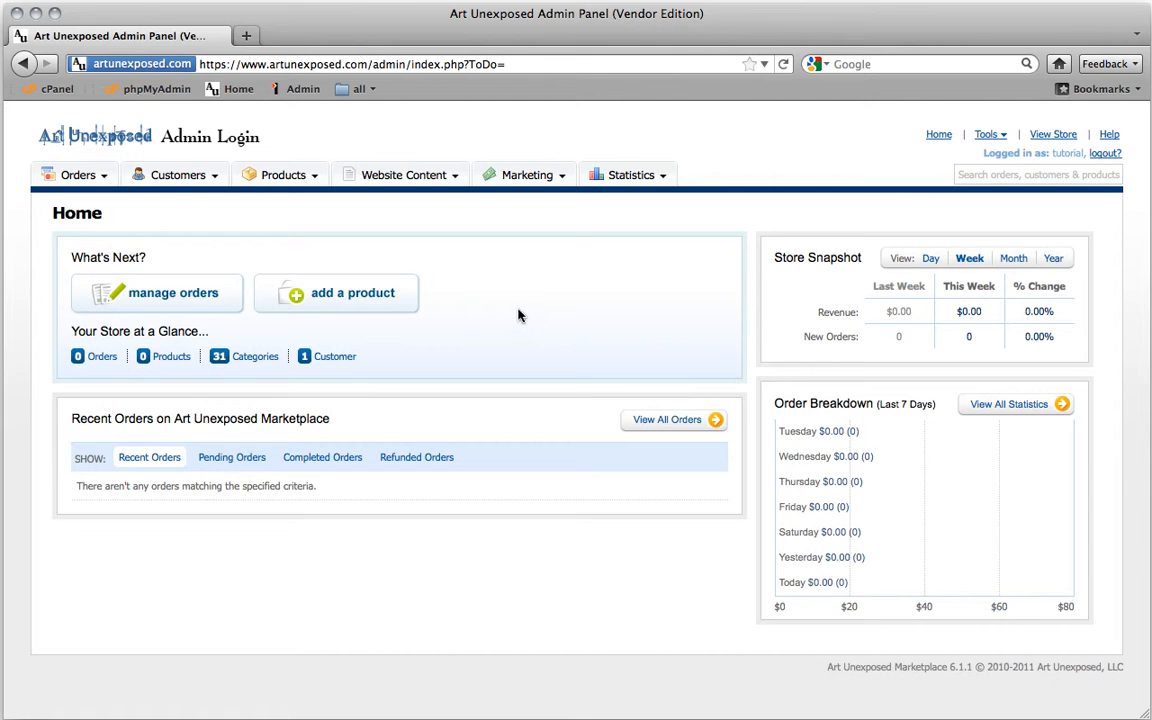
Start a new physical product and enter 'Berries' as its product name
click(374, 296)
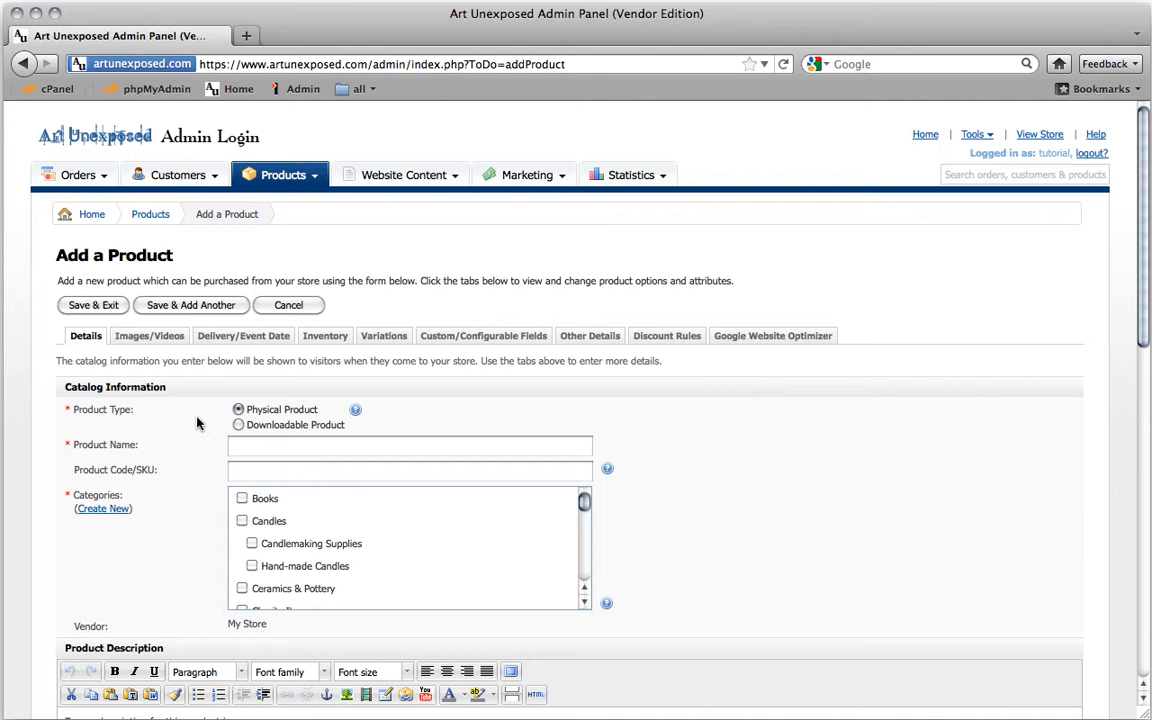
scroll(186, 422, down, 1)
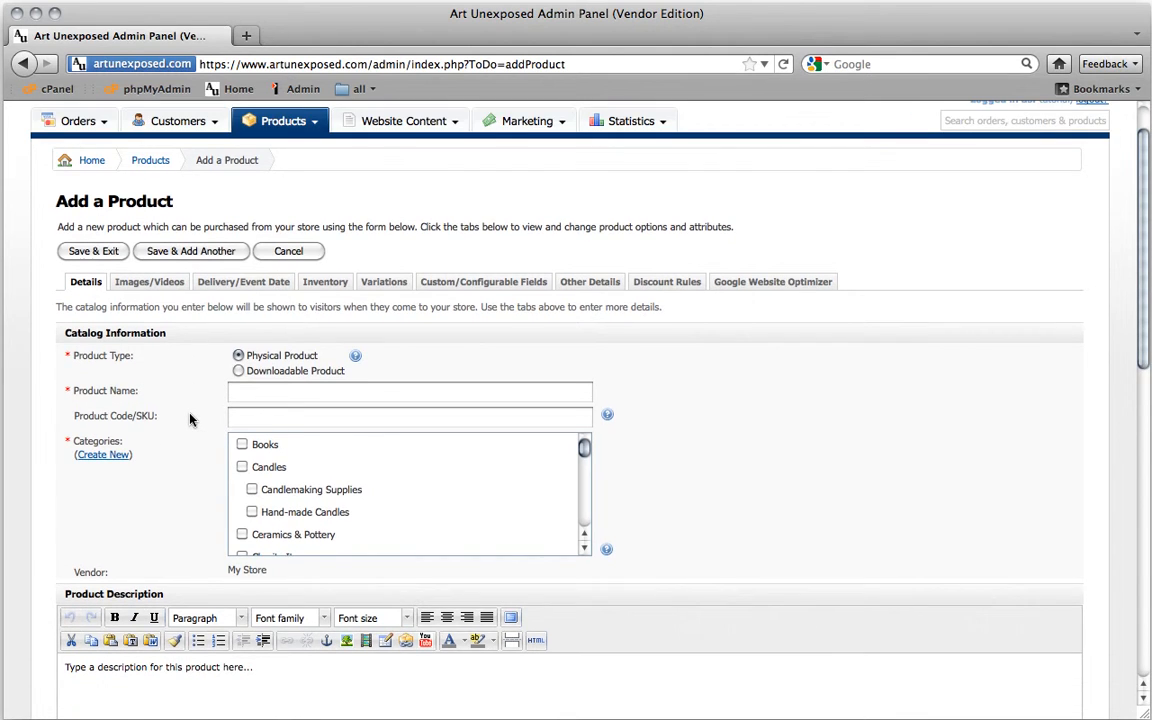
scroll(190, 420, down, 2)
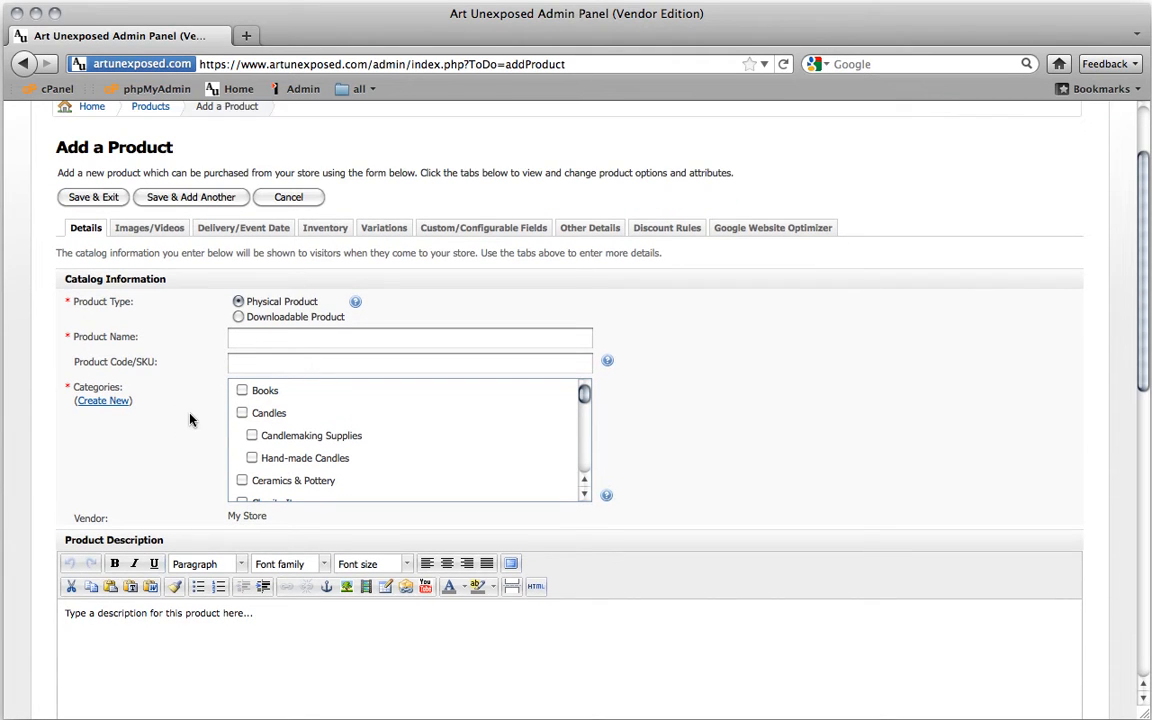
scroll(190, 420, down, 1)
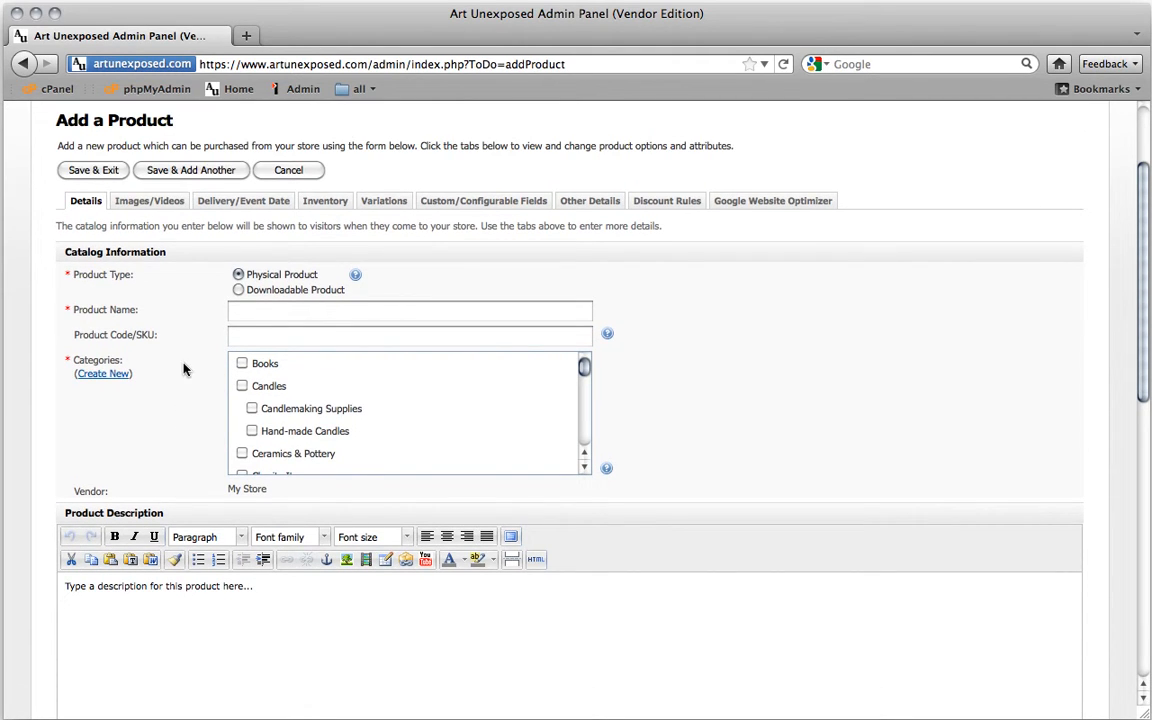
click(246, 313)
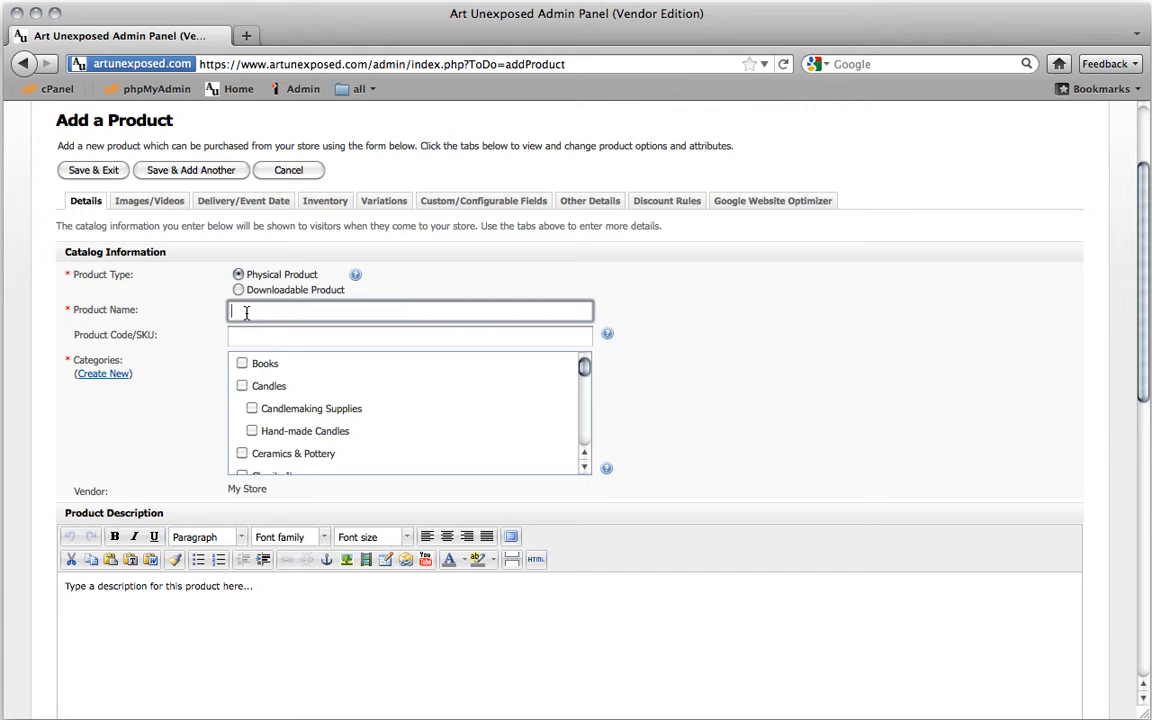
text(Berries)
click(253, 335)
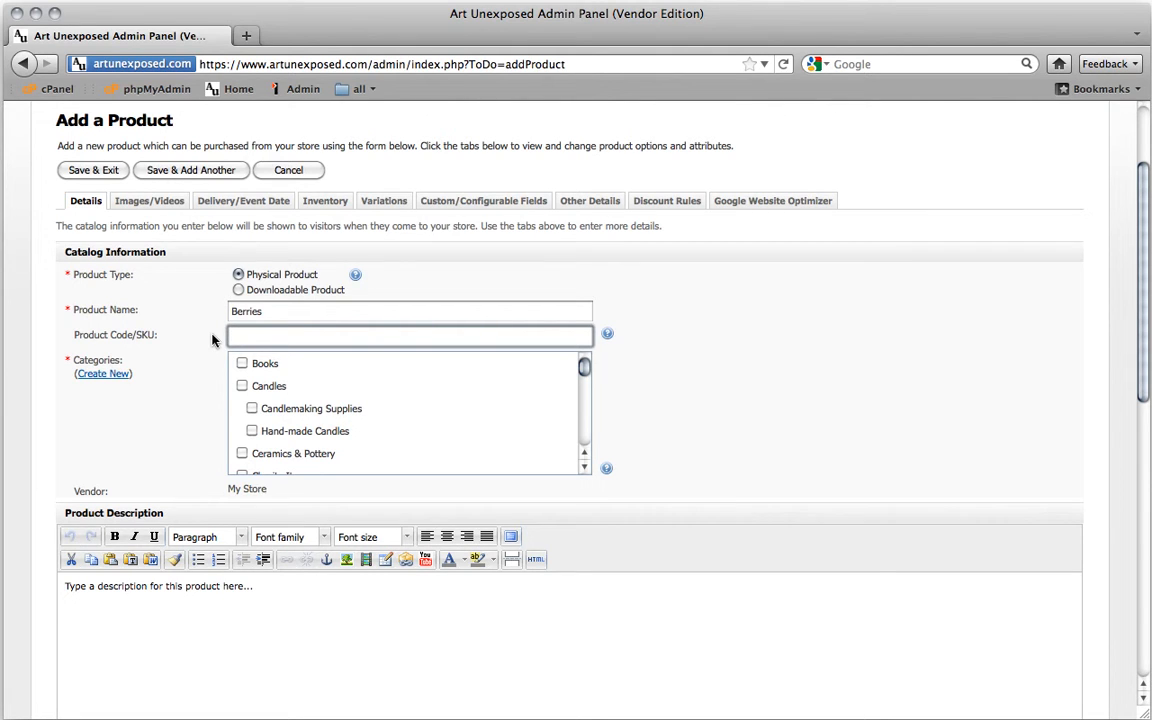
Tick the Photography category and its Art Prints subcategory for Berries
scroll(212, 341, down, 3)
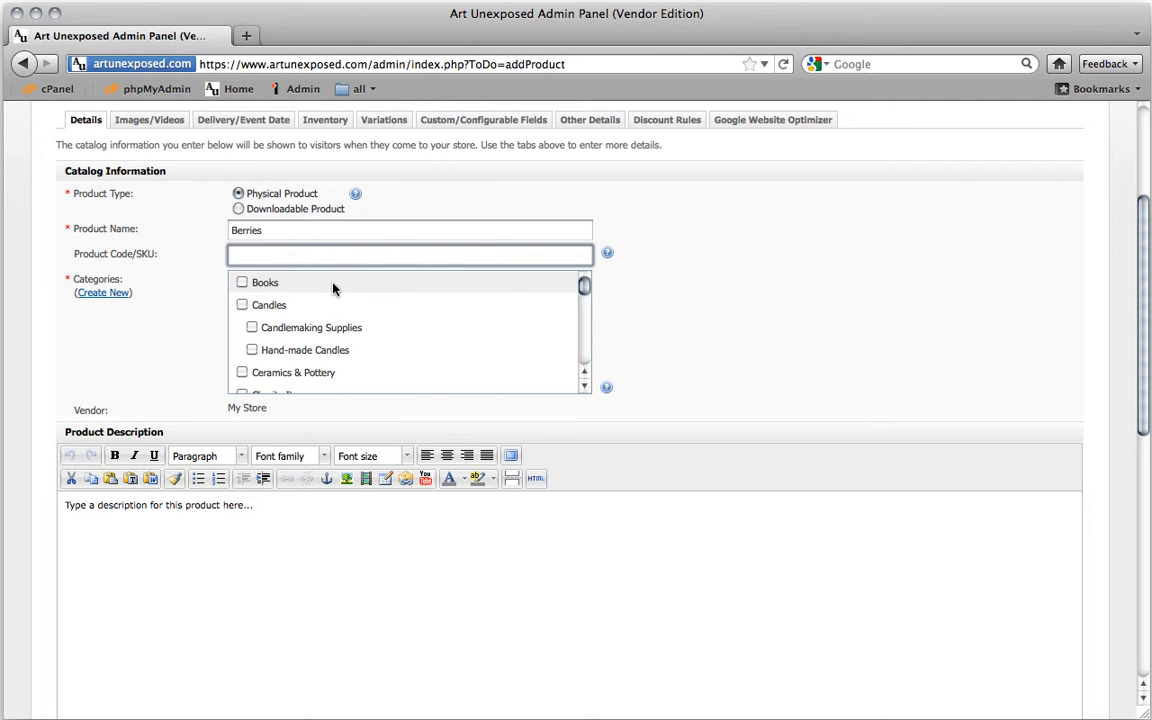
scroll(333, 289, up, 2)
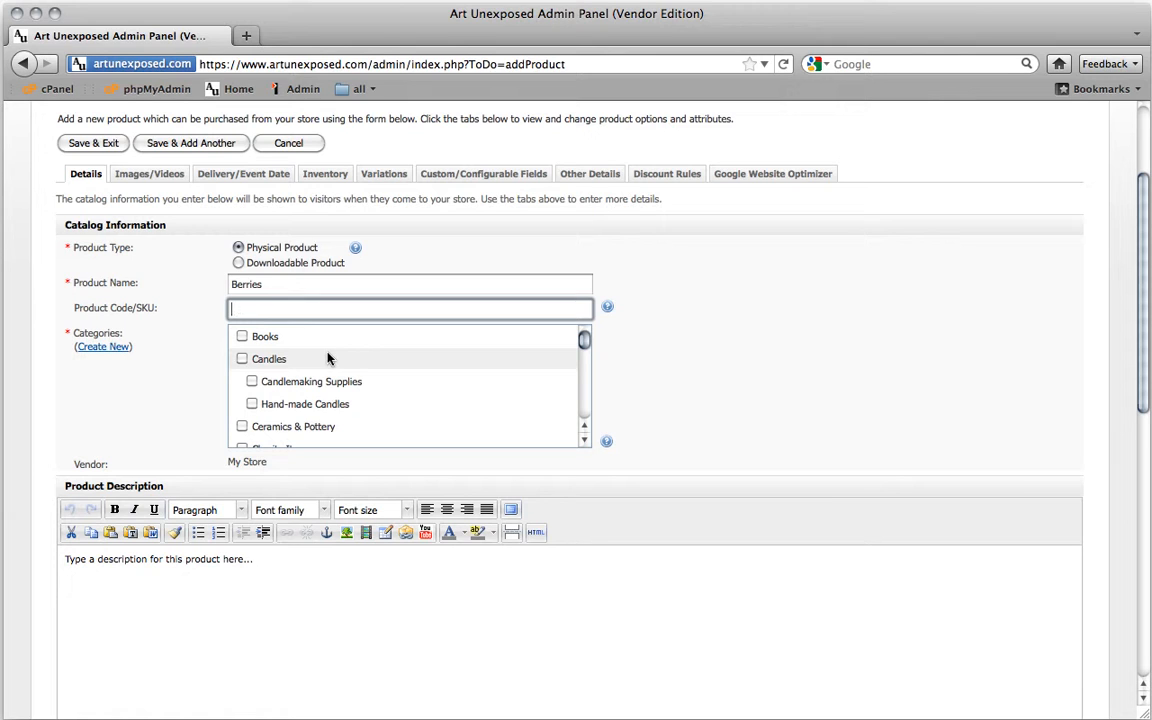
scroll(328, 345, up, 1)
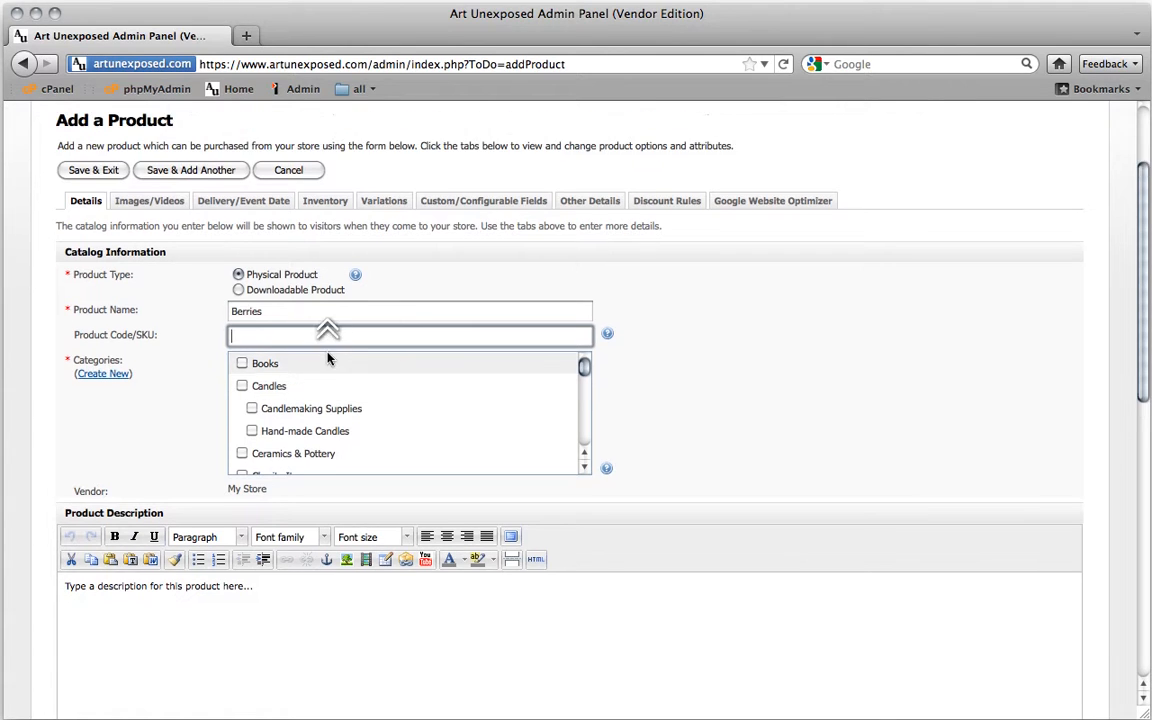
scroll(330, 400, down, 8)
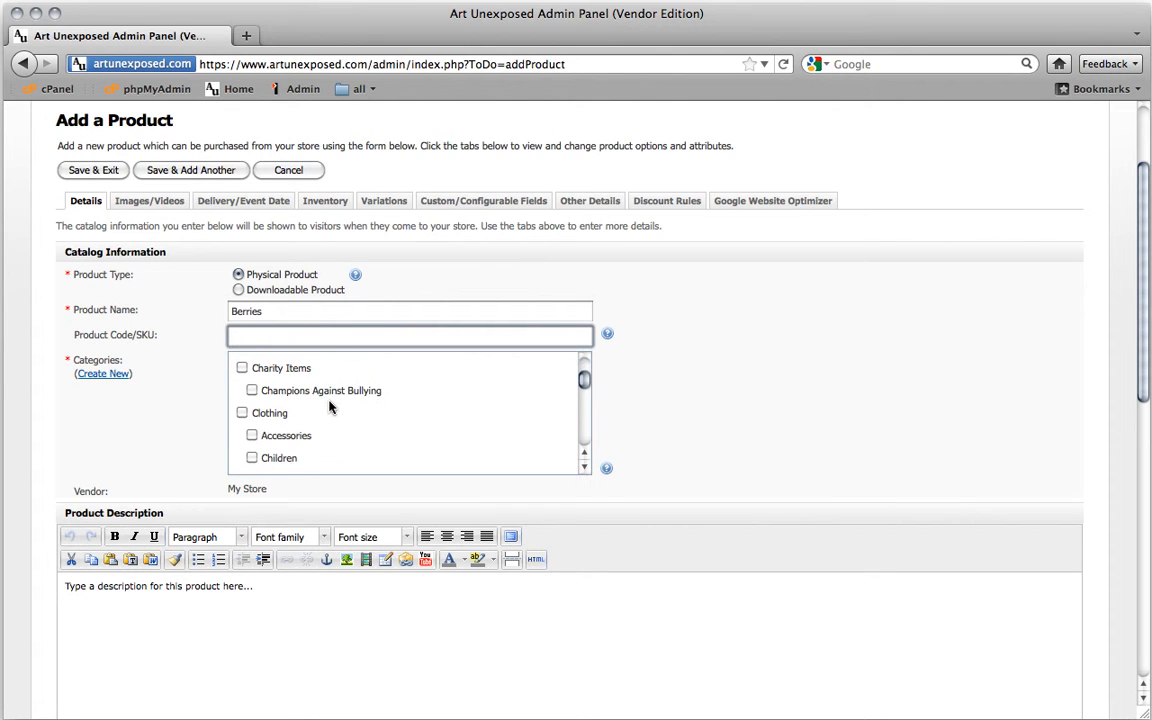
scroll(330, 406, down, 8)
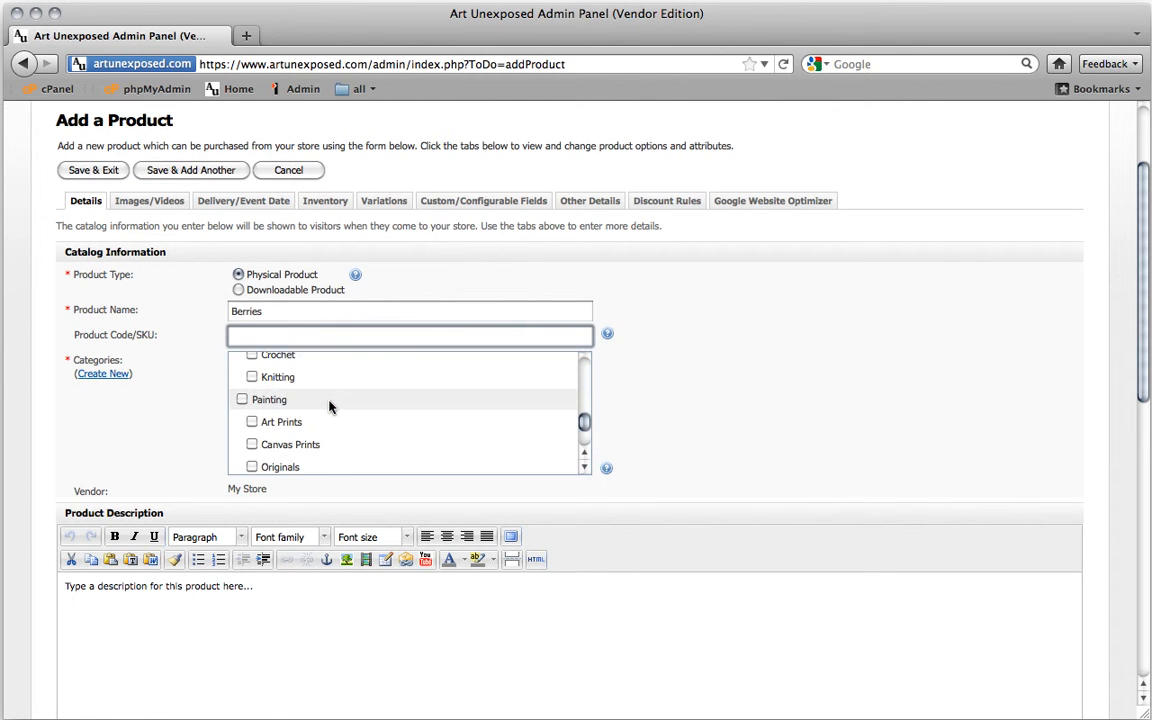
scroll(330, 407, down, 2)
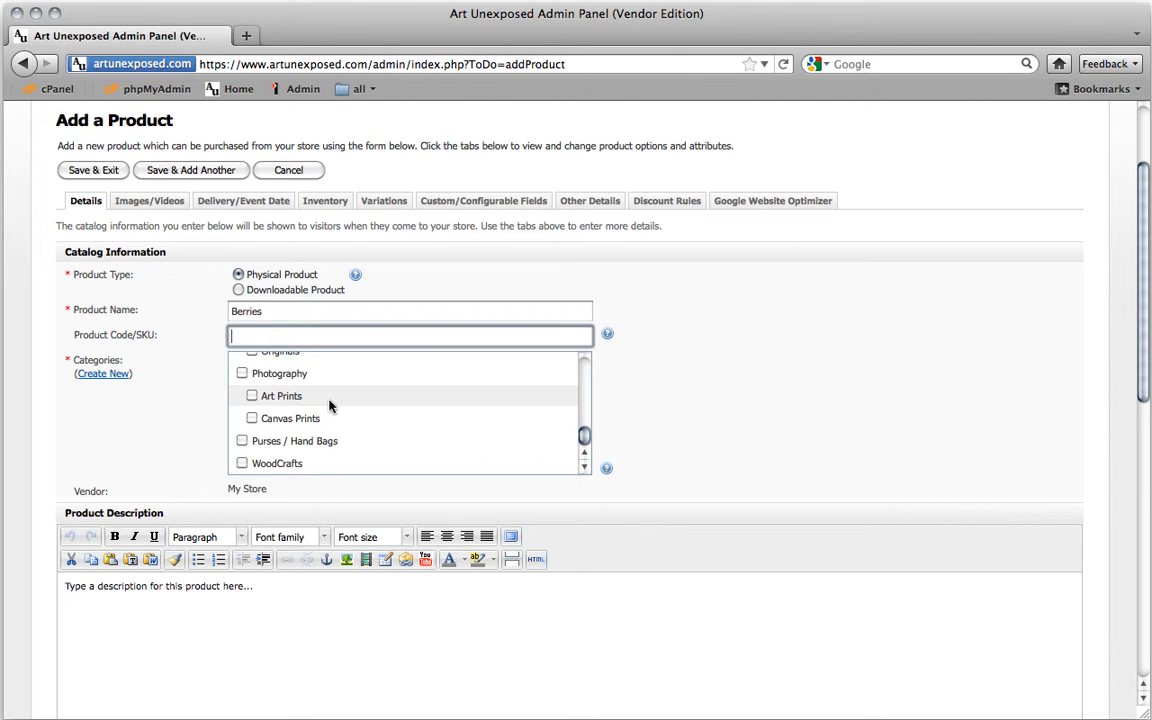
click(243, 375)
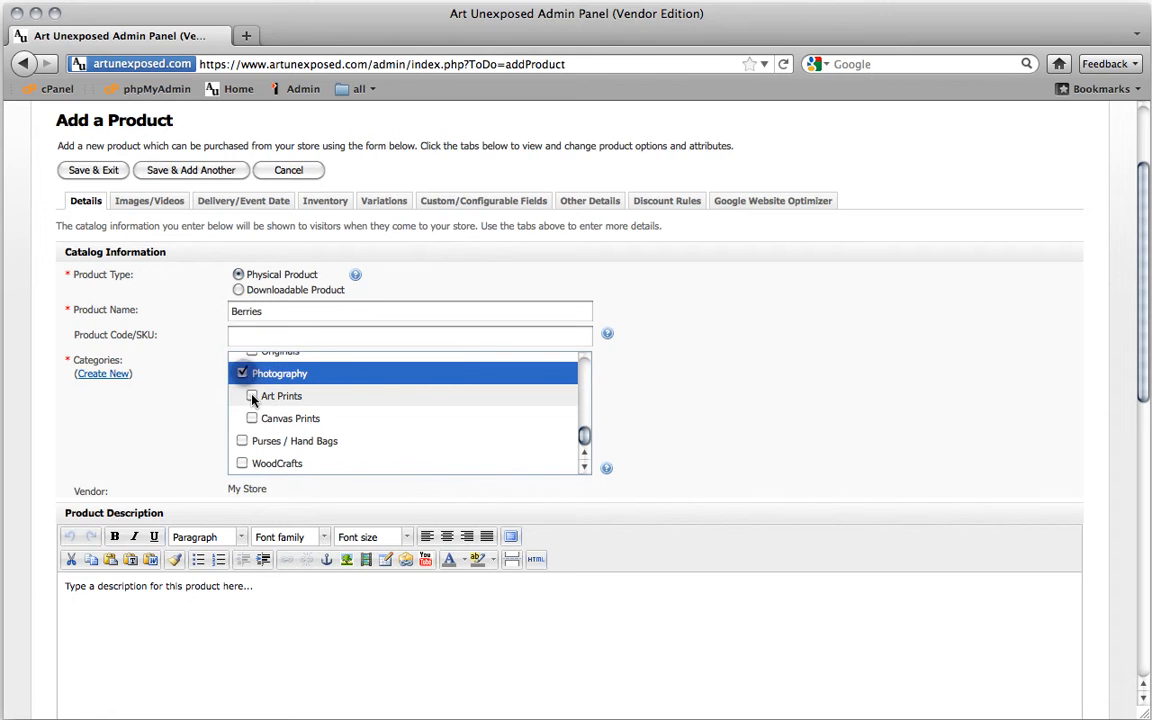
click(253, 397)
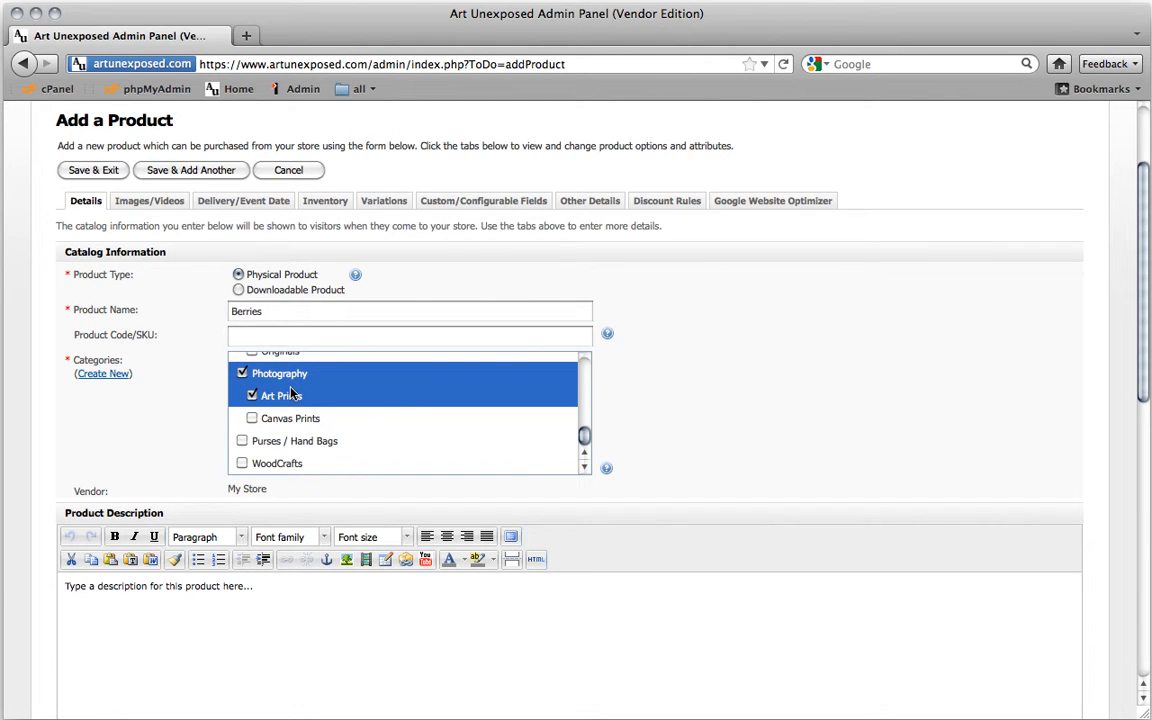
scroll(118, 424, down, 5)
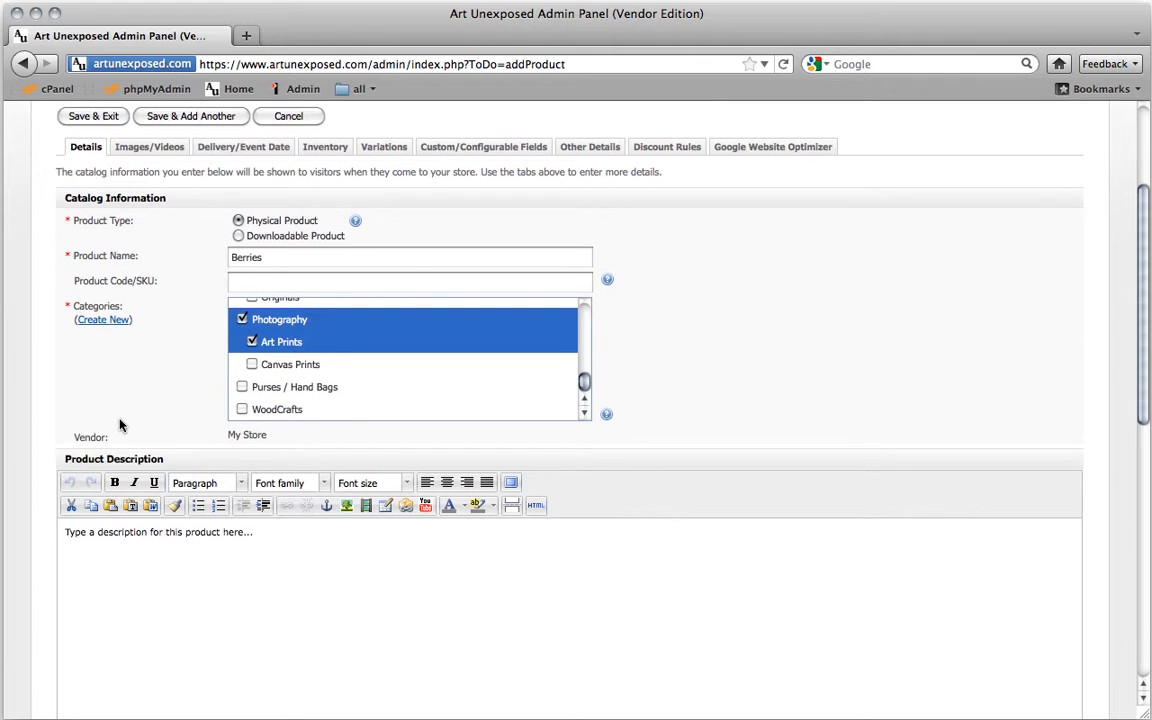
scroll(153, 463, down, 2)
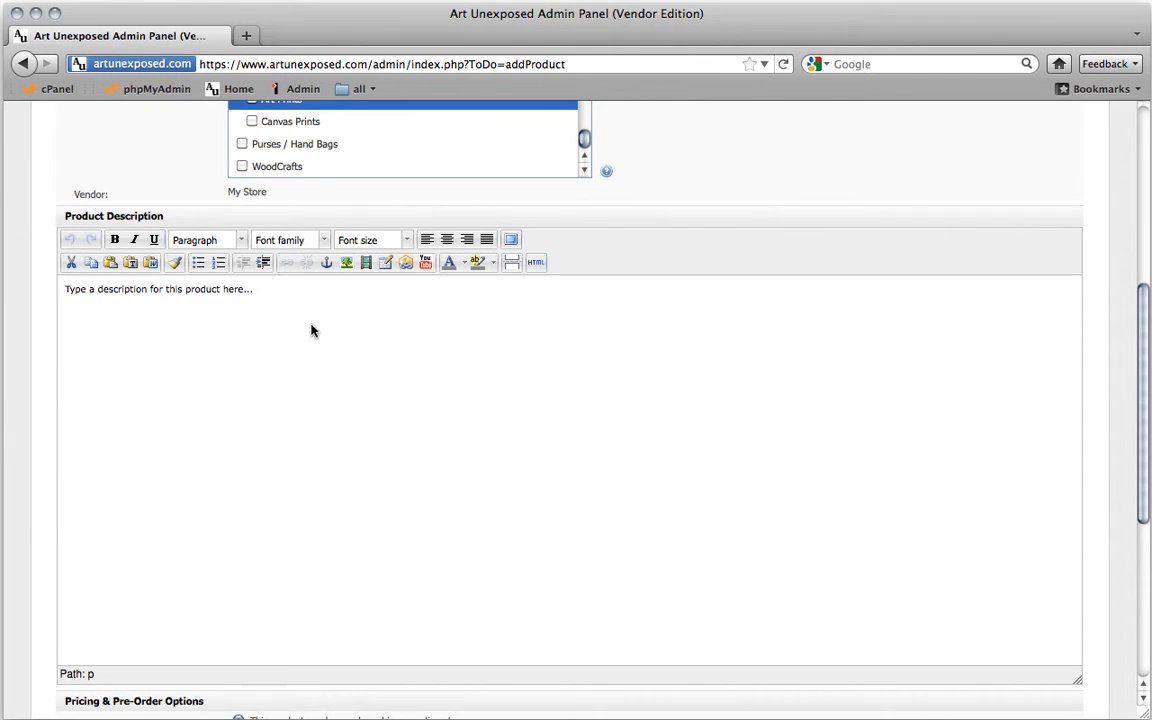
Replace the placeholder description text with '8" x 10" Art Print' and start a new line
click(266, 291)
drag(266, 291, 60, 289)
key(BackSpace)
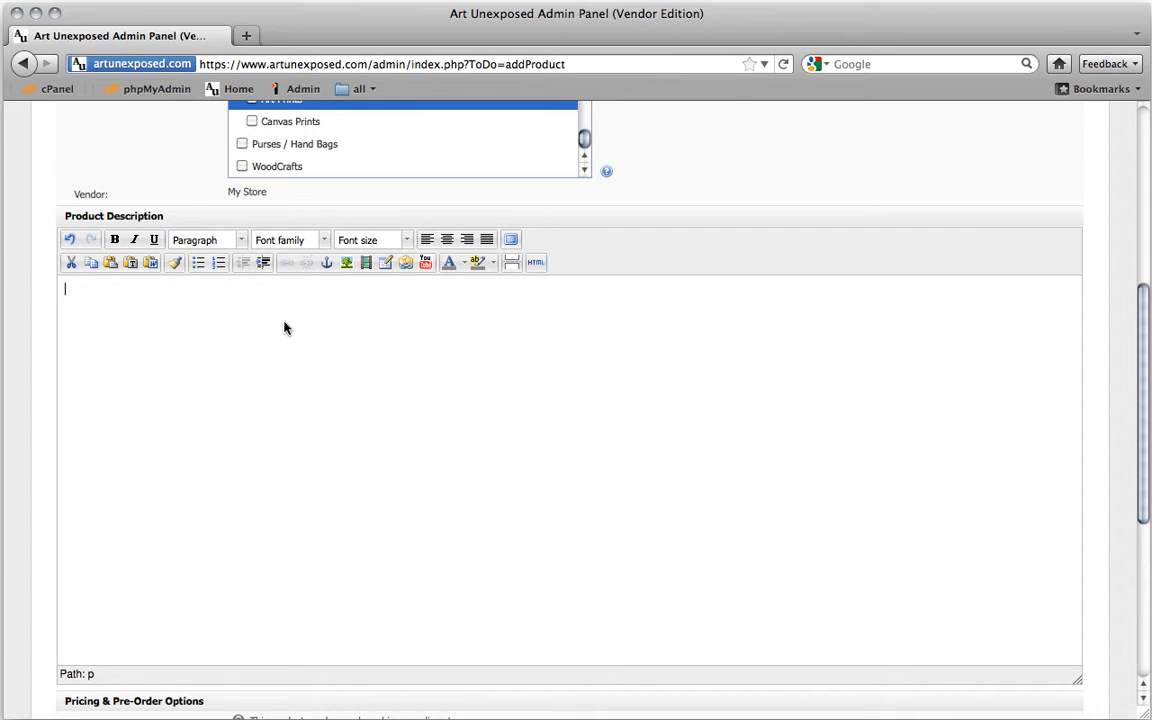
text(8" x 10" Art Print)
key(Return)
Insert the gallery image credit-cards.gif below the description line
click(347, 263)
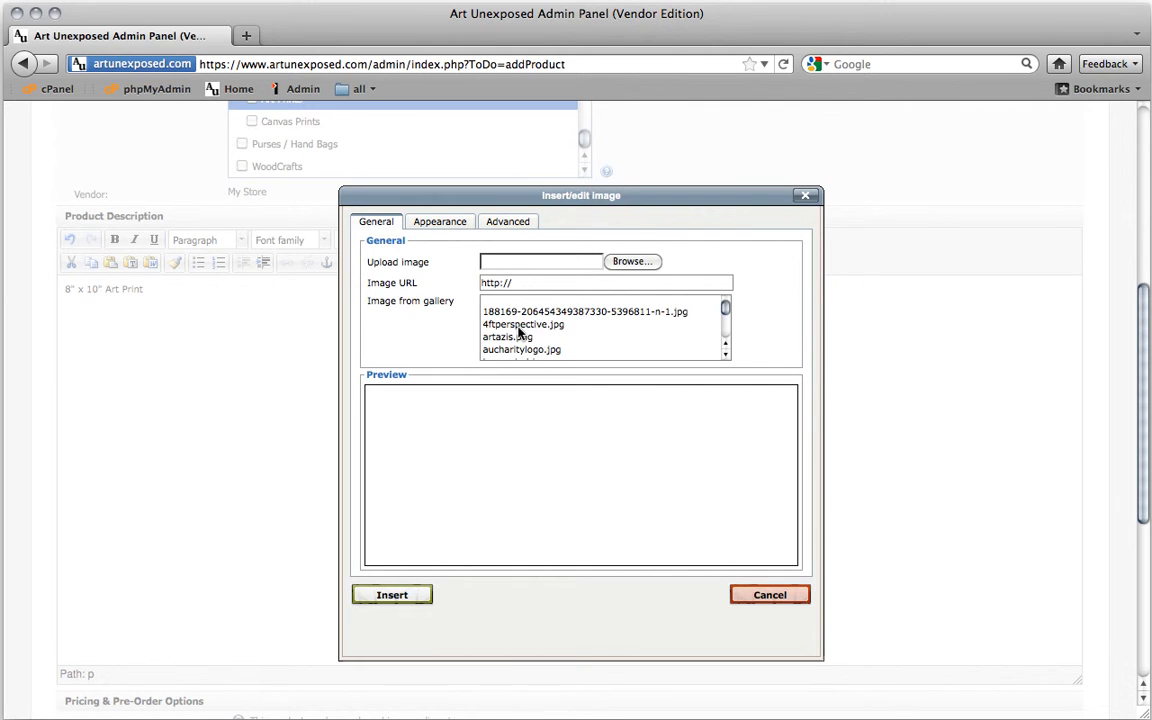
scroll(520, 332, down, 2)
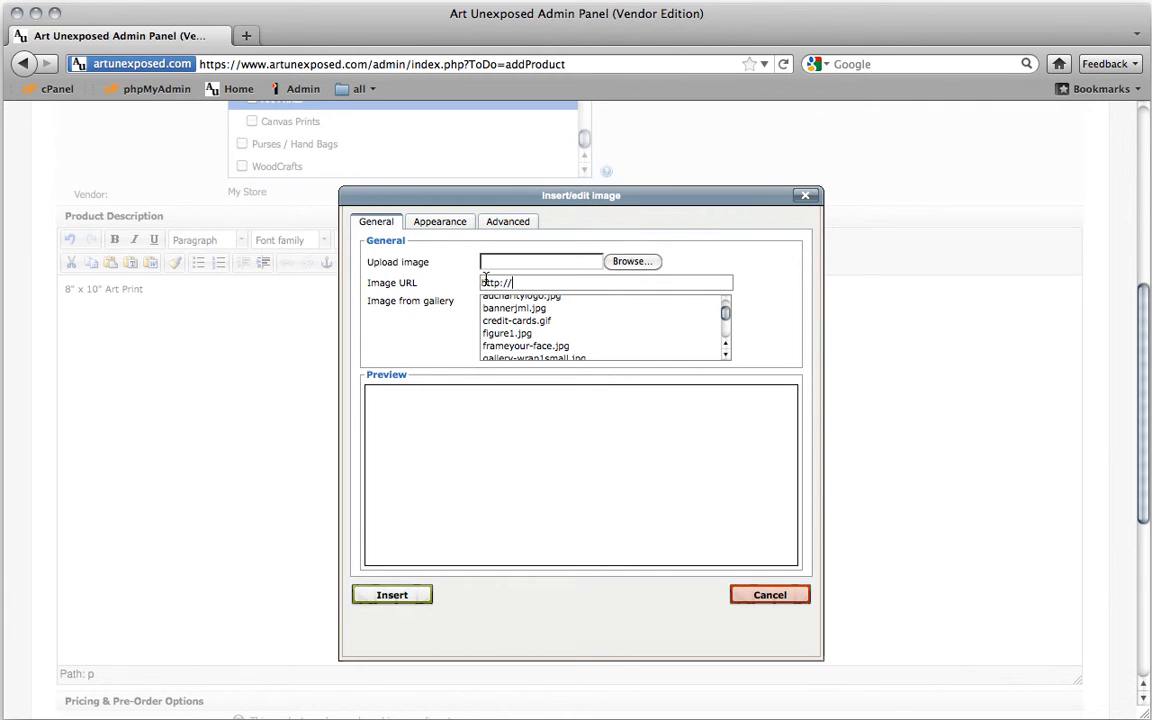
click(517, 321)
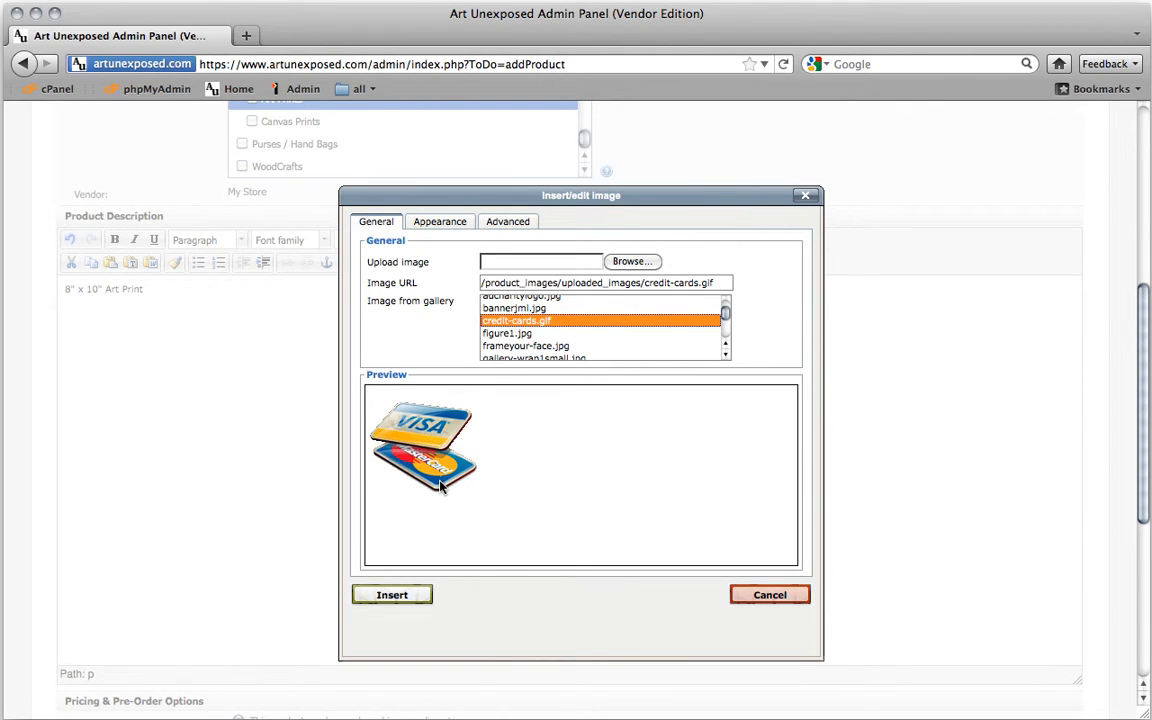
click(404, 597)
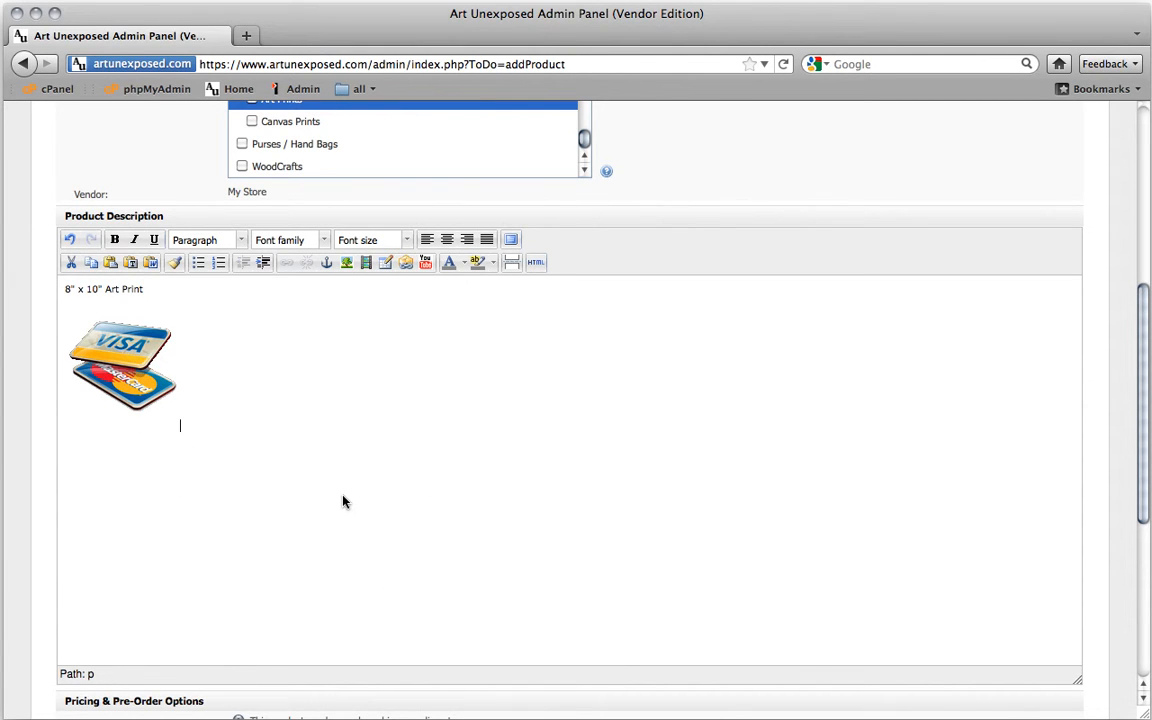
Switch availability to pre-order, keeping the default release message and no release date
scroll(31, 391, down, 5)
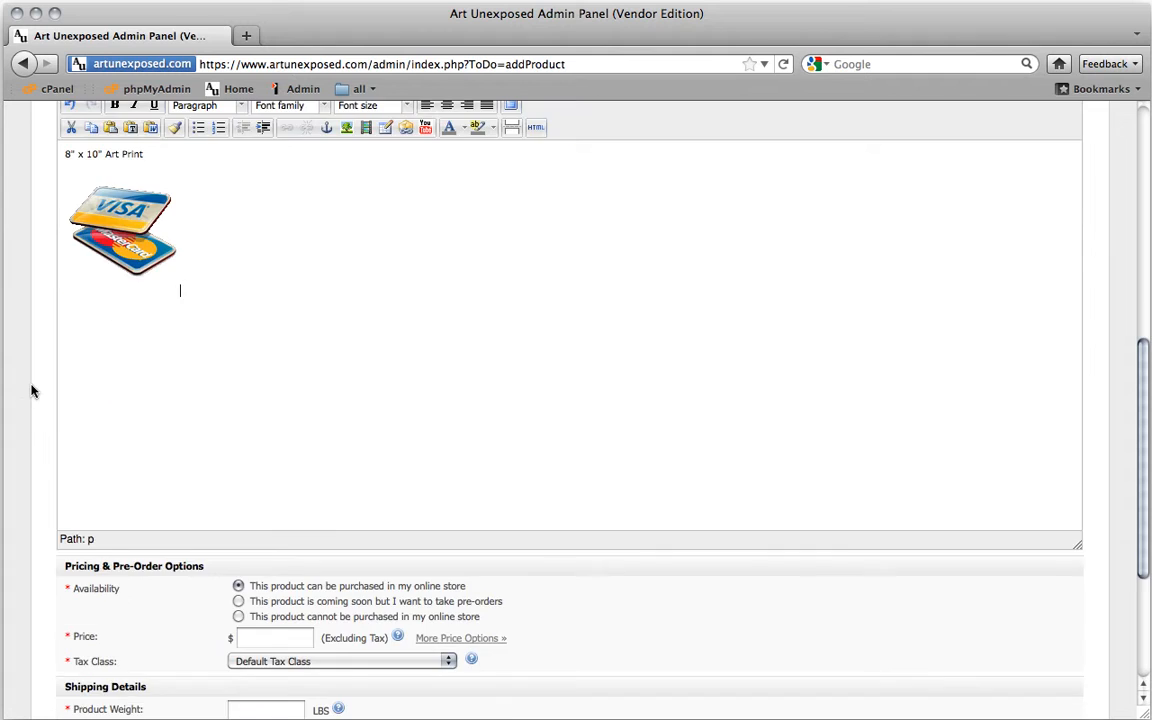
scroll(31, 391, down, 4)
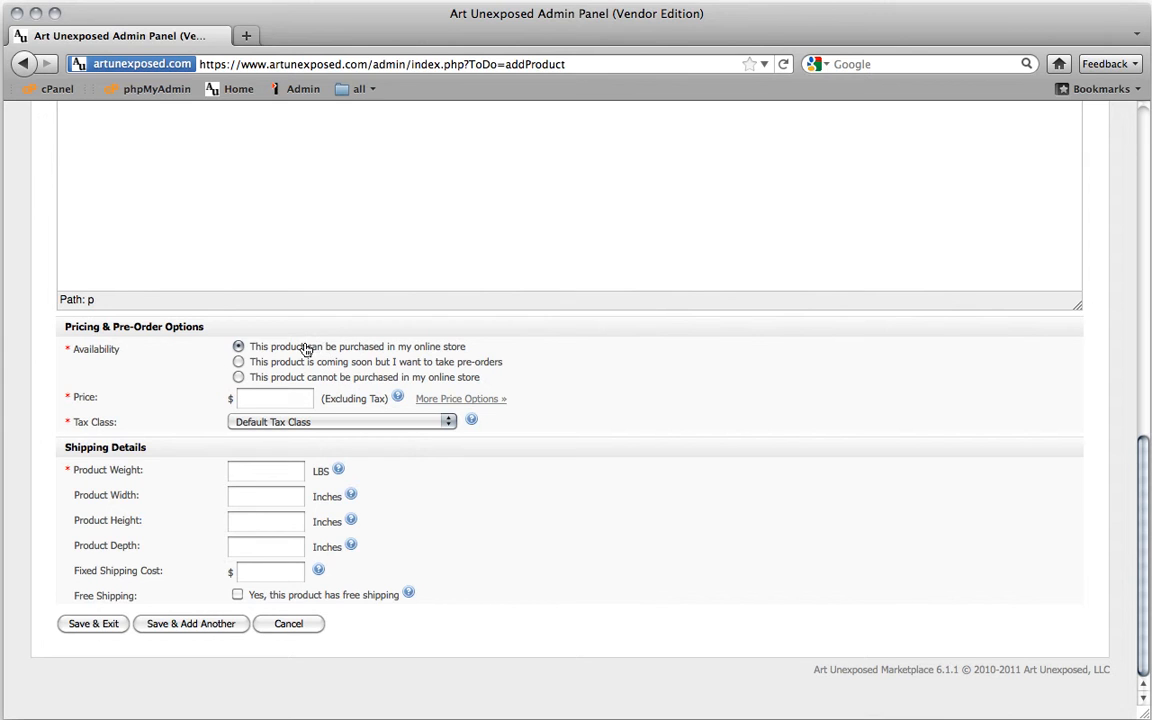
click(238, 362)
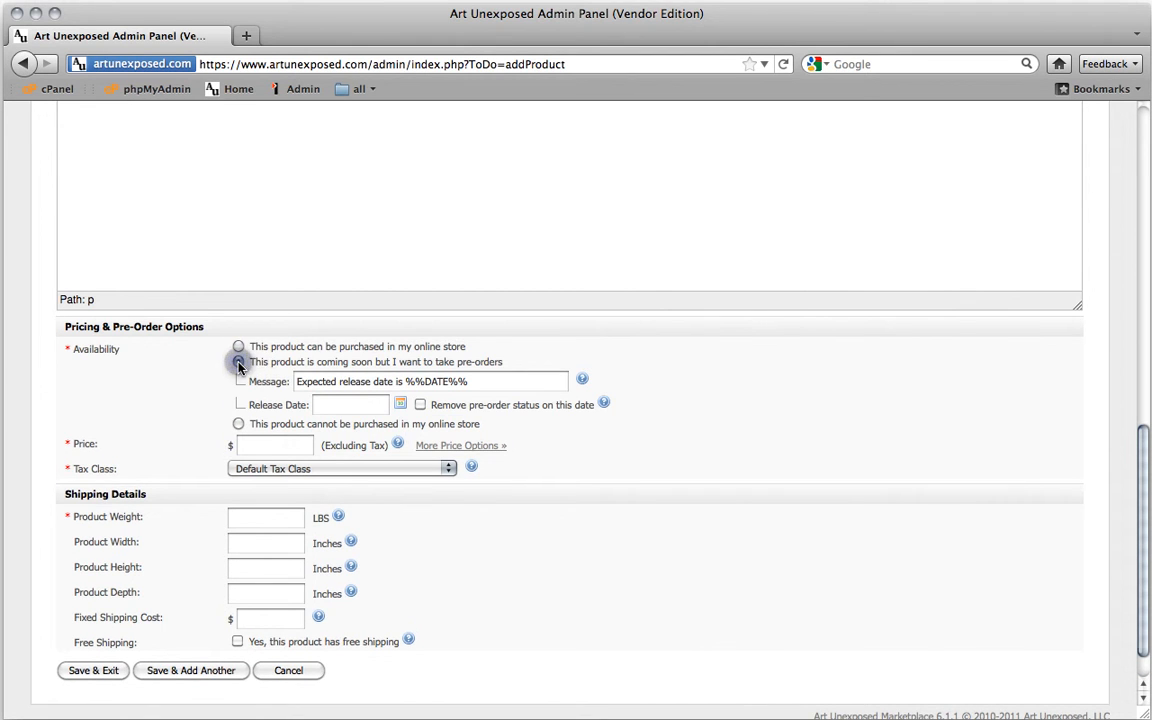
click(336, 407)
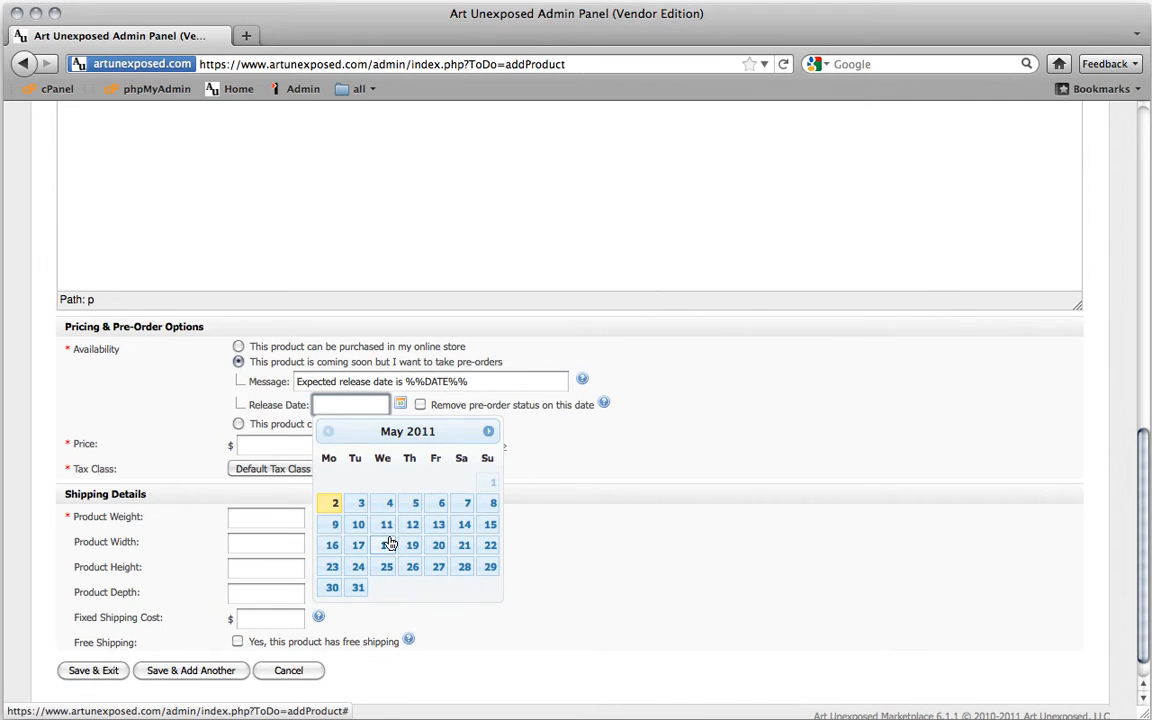
click(202, 389)
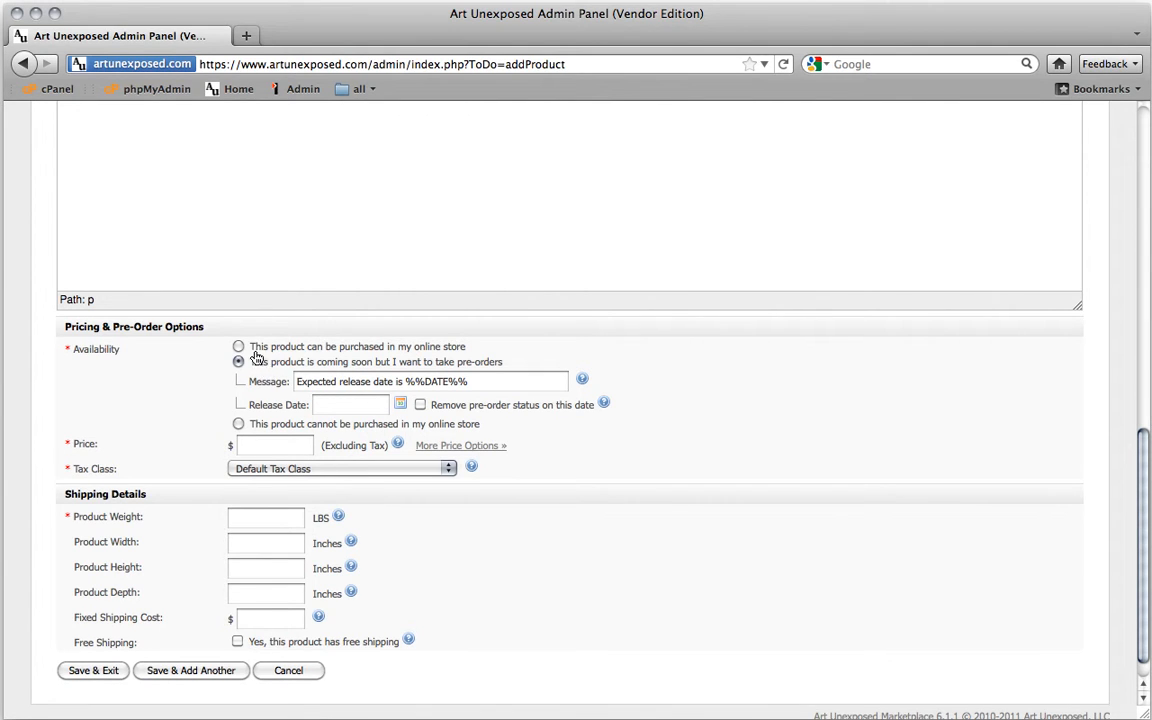
Make Berries purchasable in the online store at a price of 25.00
click(238, 346)
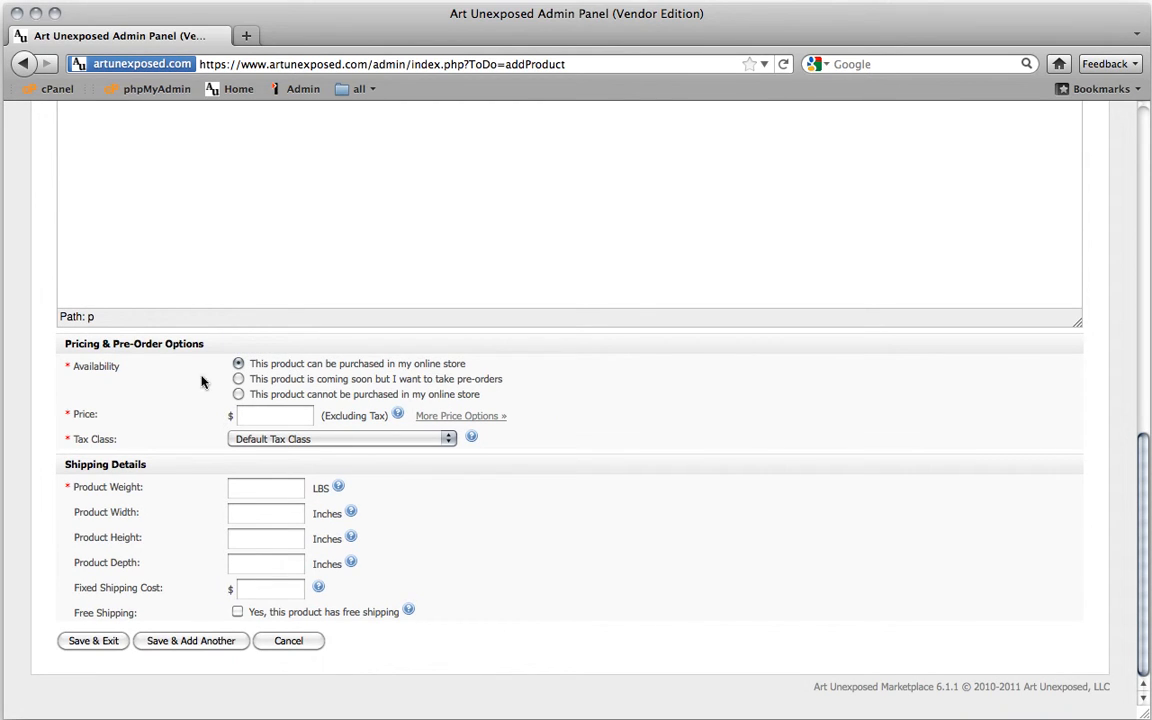
click(297, 418)
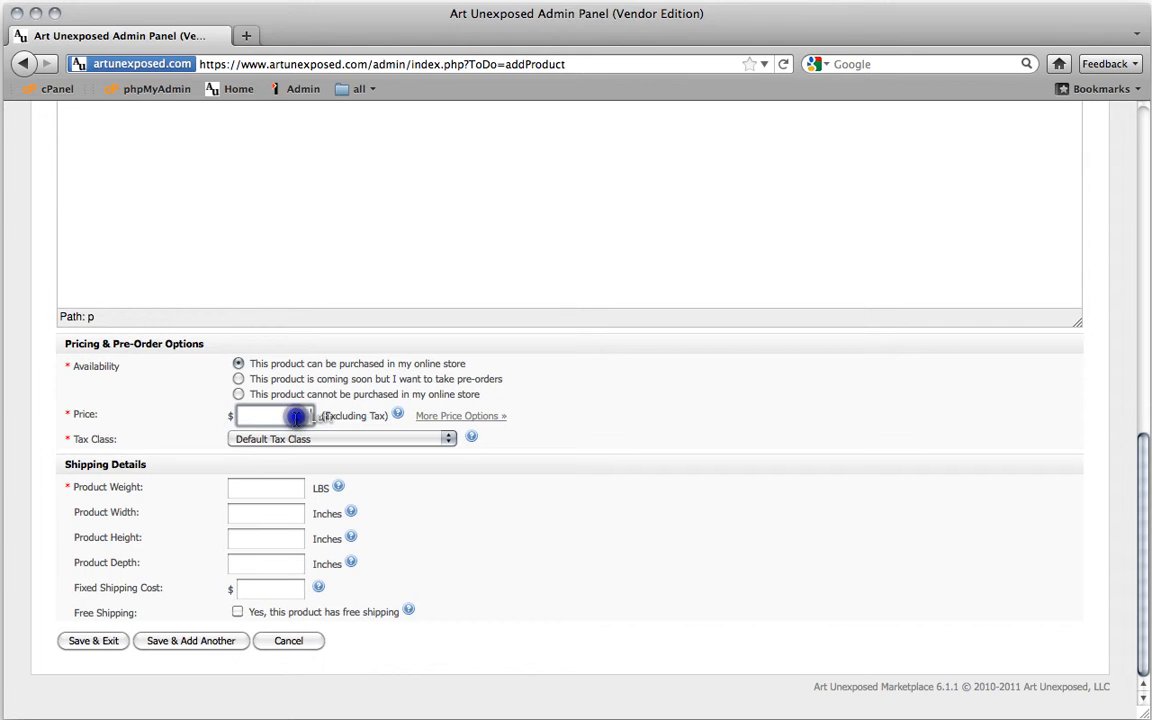
text(25.00)
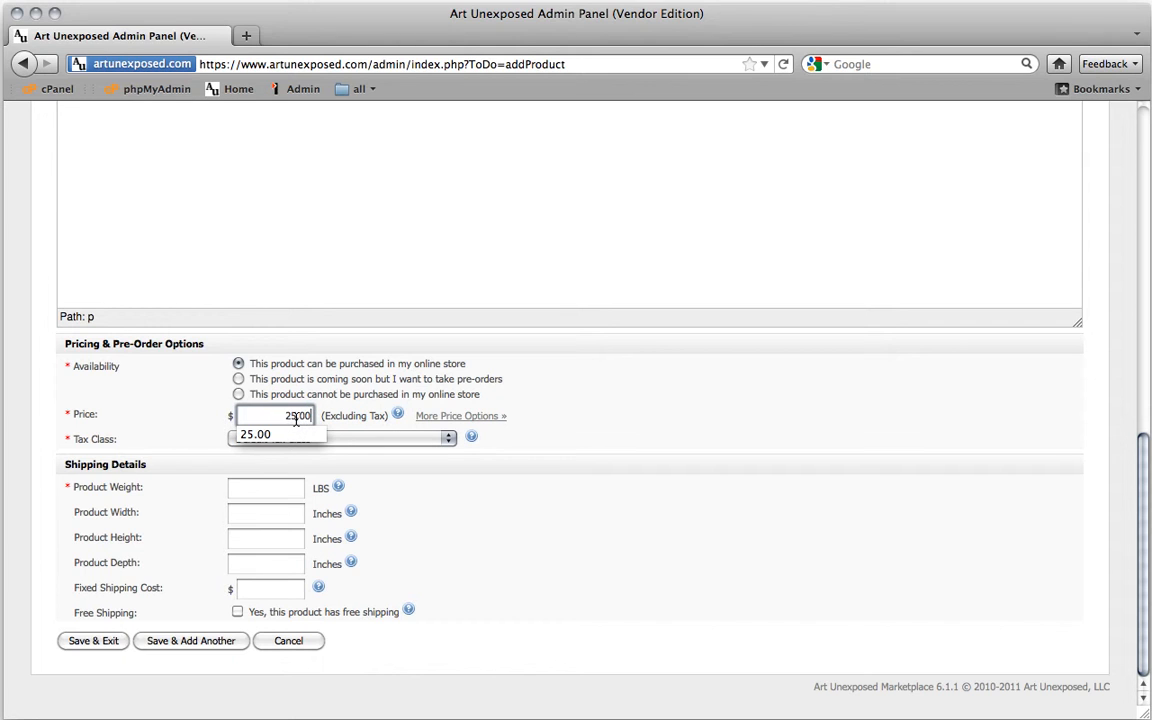
key(Down)
click(216, 410)
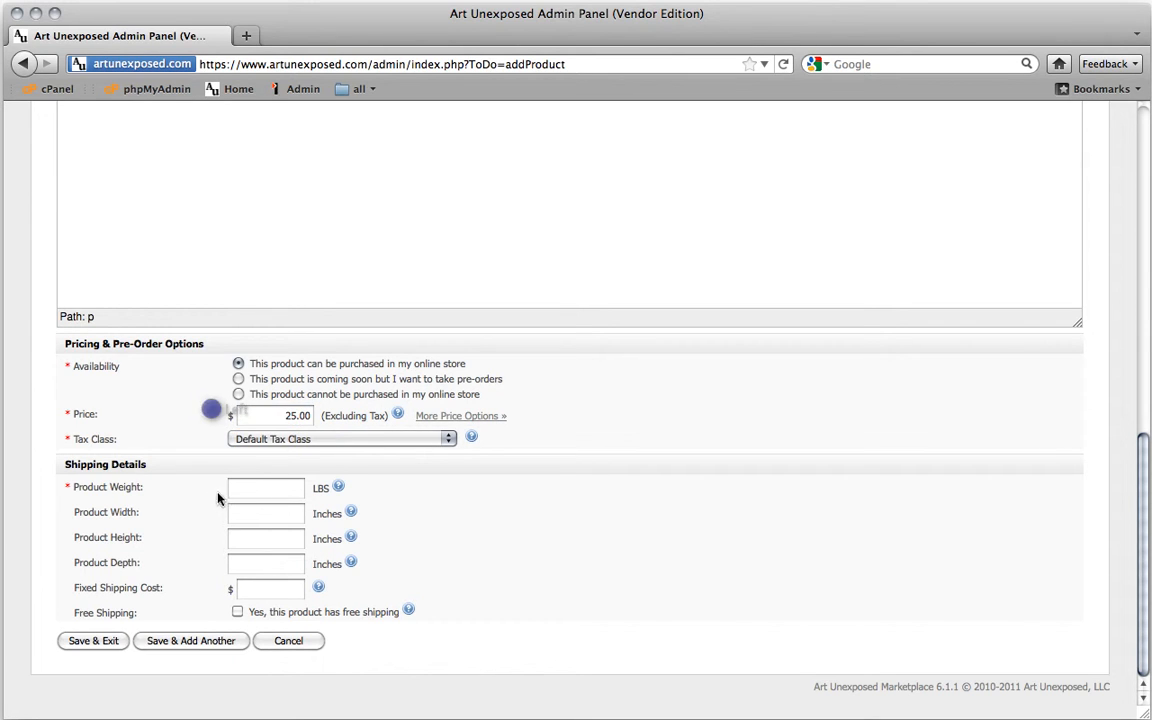
click(298, 487)
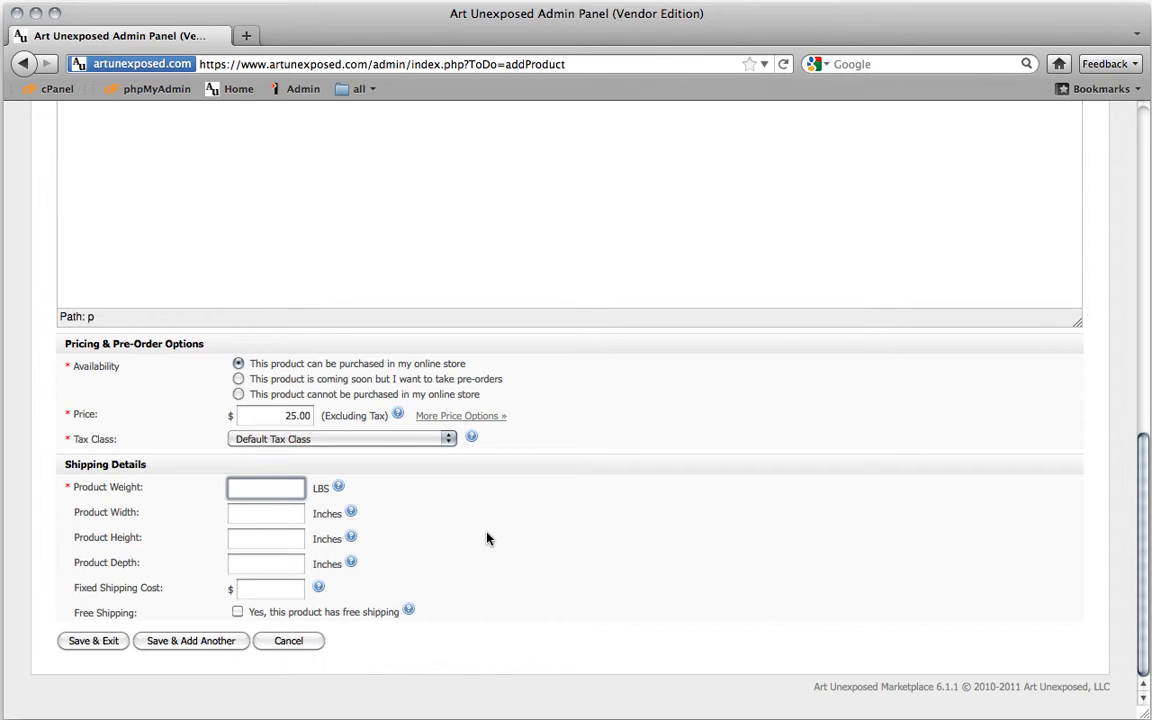
Enter a product weight of 1 LBS, leaving width, height and depth empty
text(1)
click(437, 533)
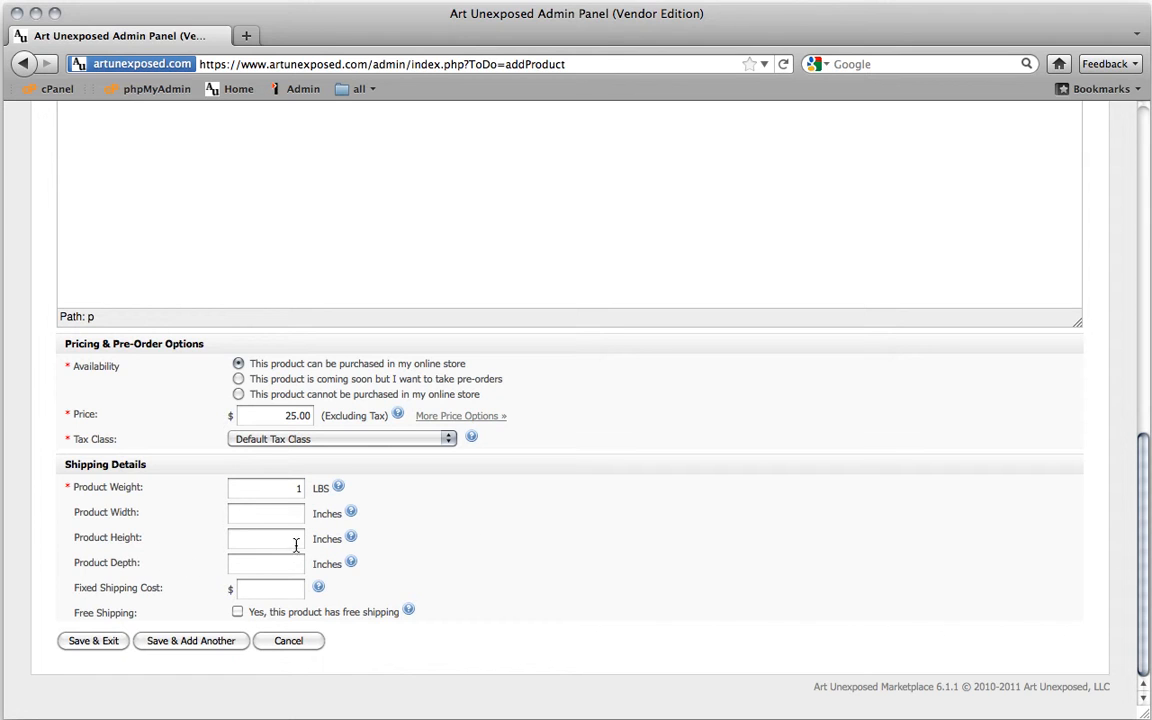
click(301, 512)
click(301, 540)
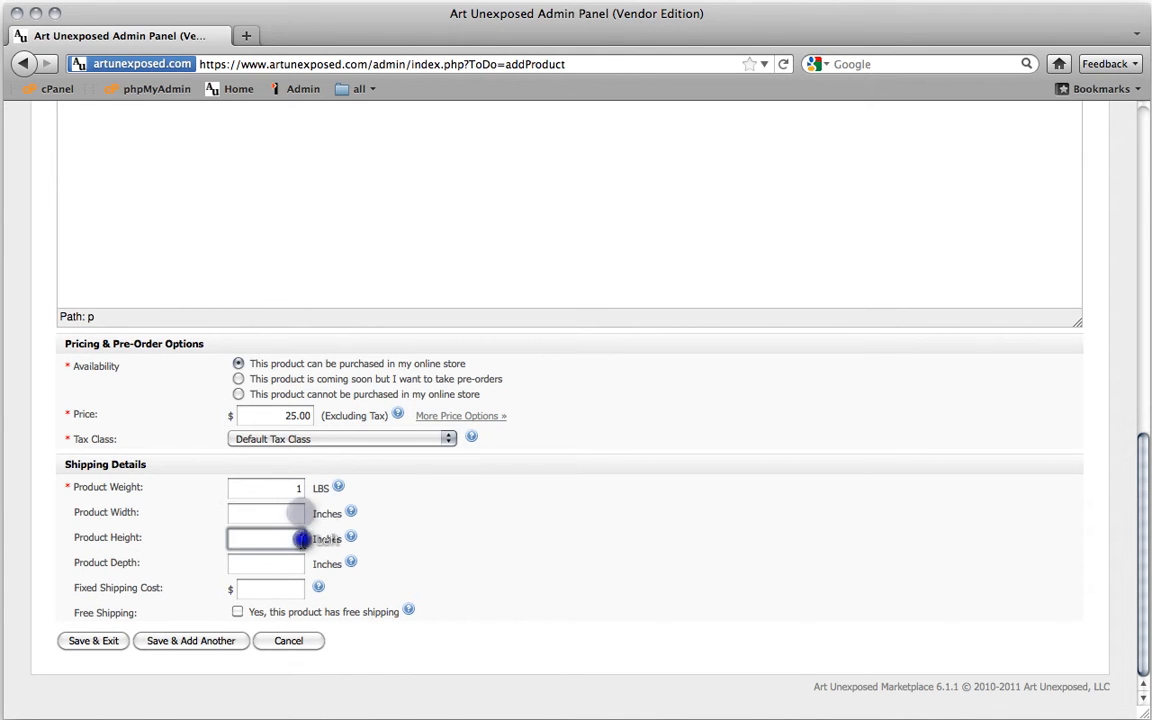
click(296, 563)
click(299, 540)
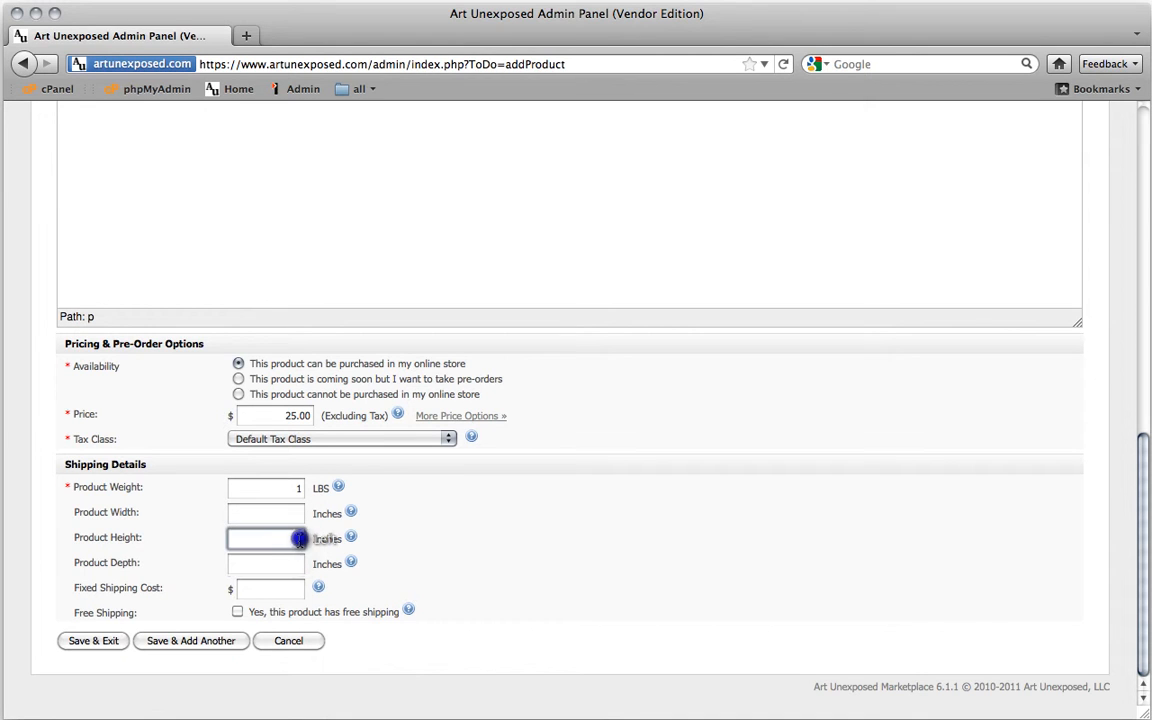
click(298, 512)
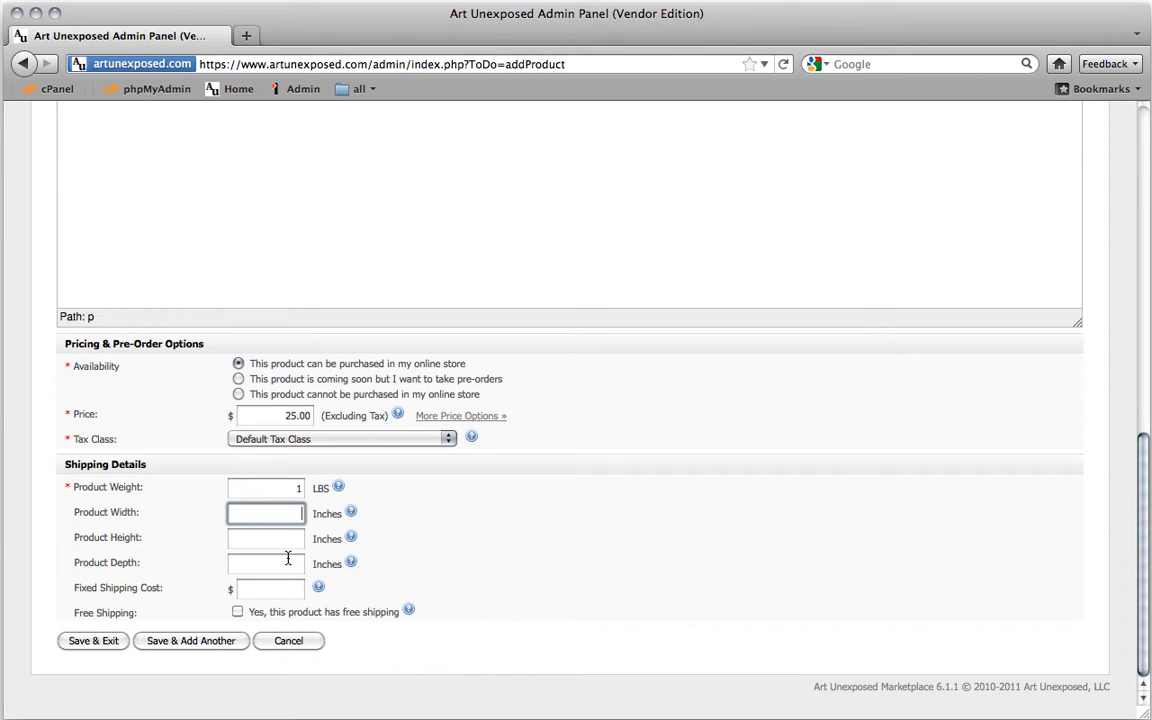
click(294, 564)
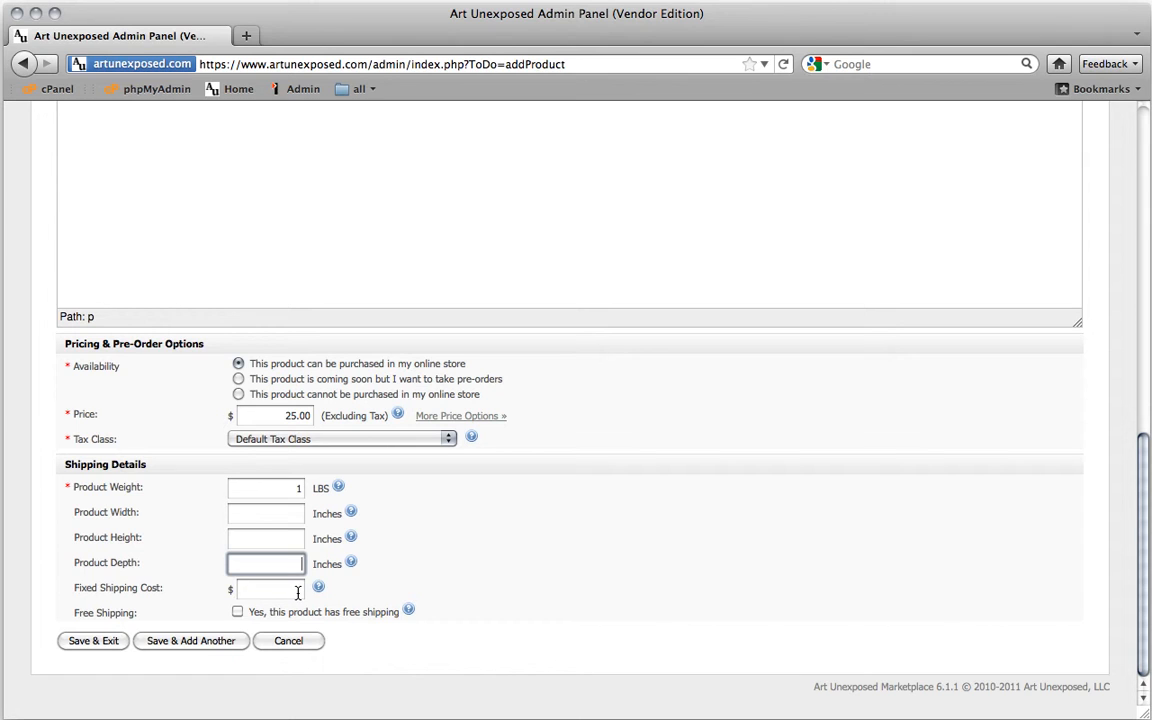
click(297, 591)
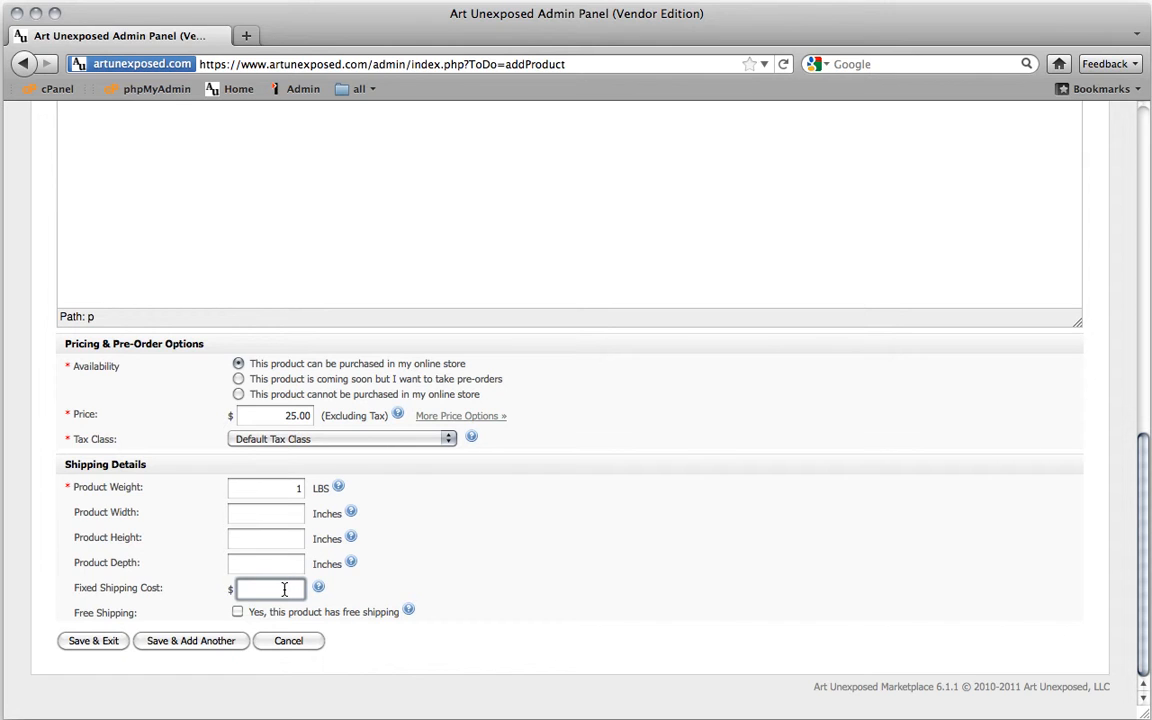
Enter 9.95 as the fixed shipping cost
text(9.95)
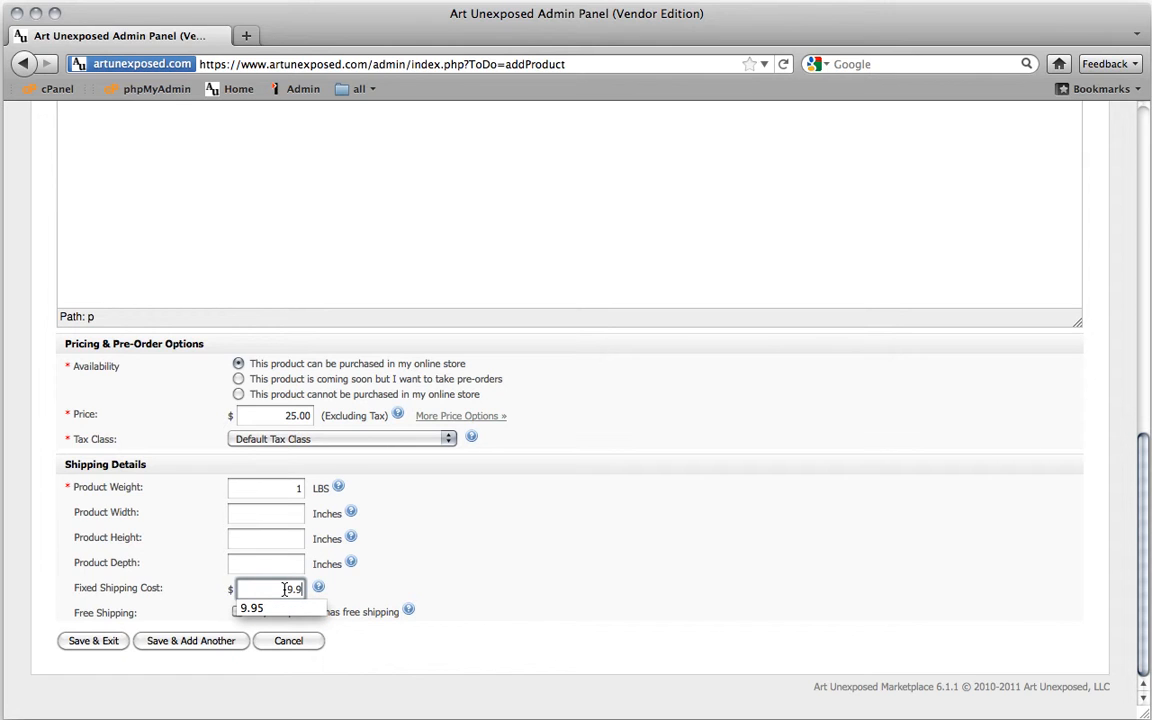
click(360, 587)
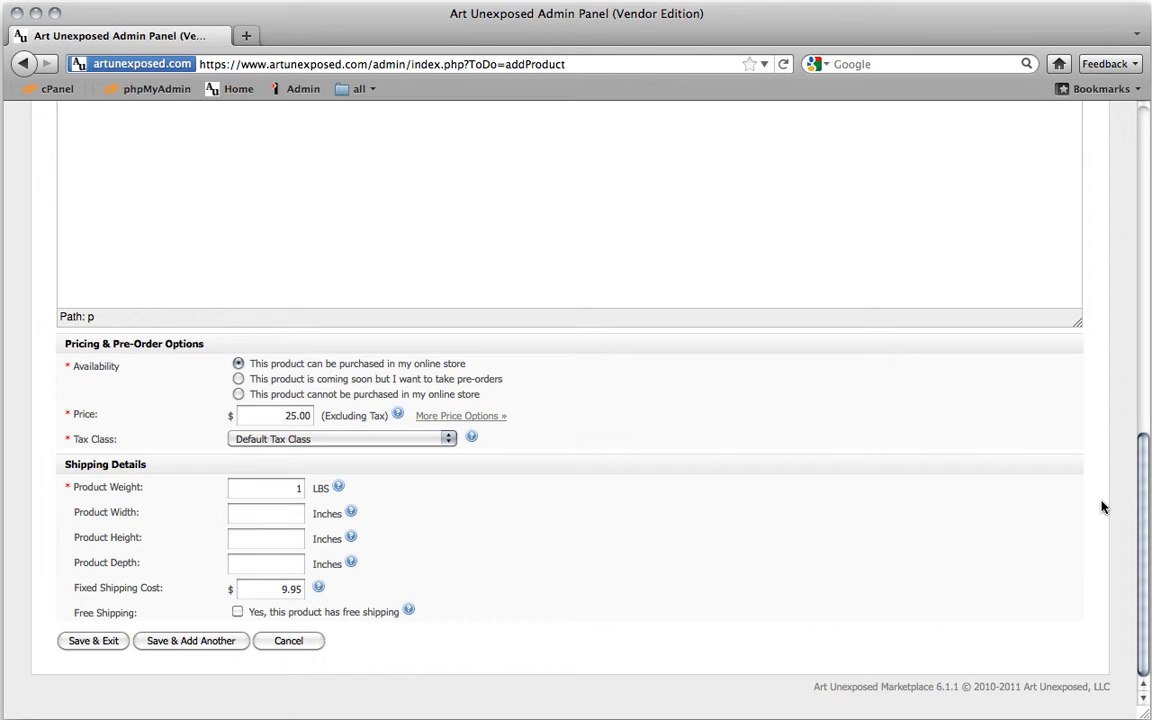
Upload winterBerries.jpg as the product photo on the Images/Videos tab
scroll(1102, 507, up, 1)
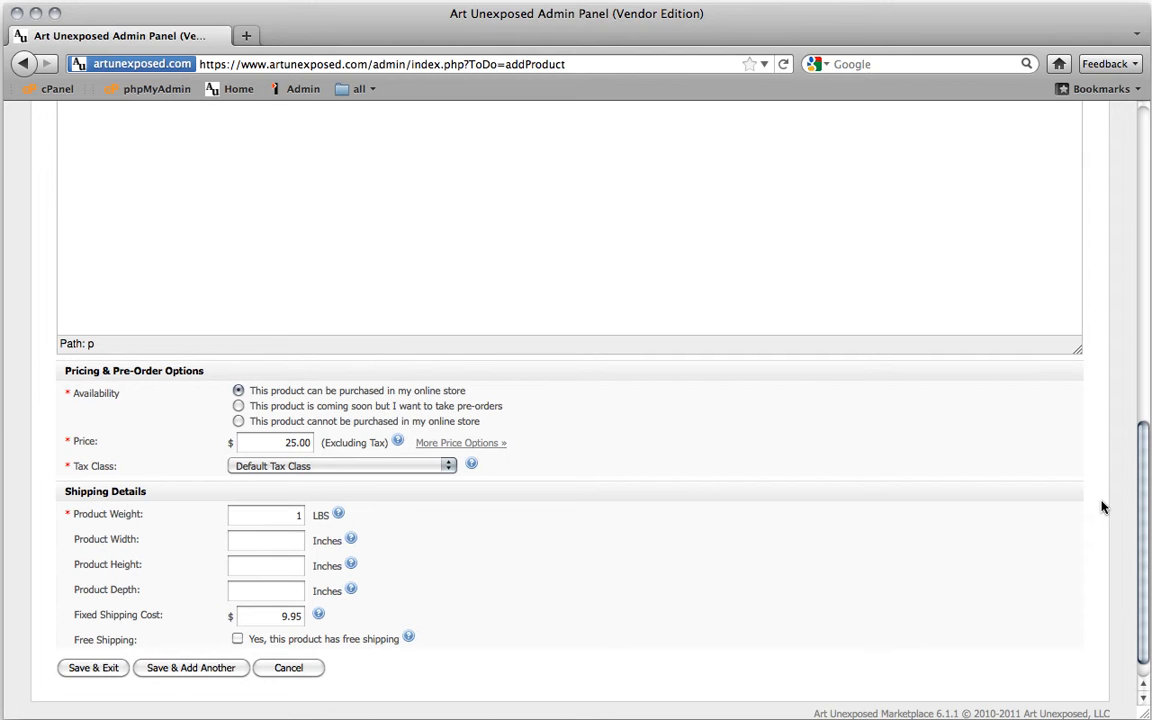
scroll(1102, 507, up, 15)
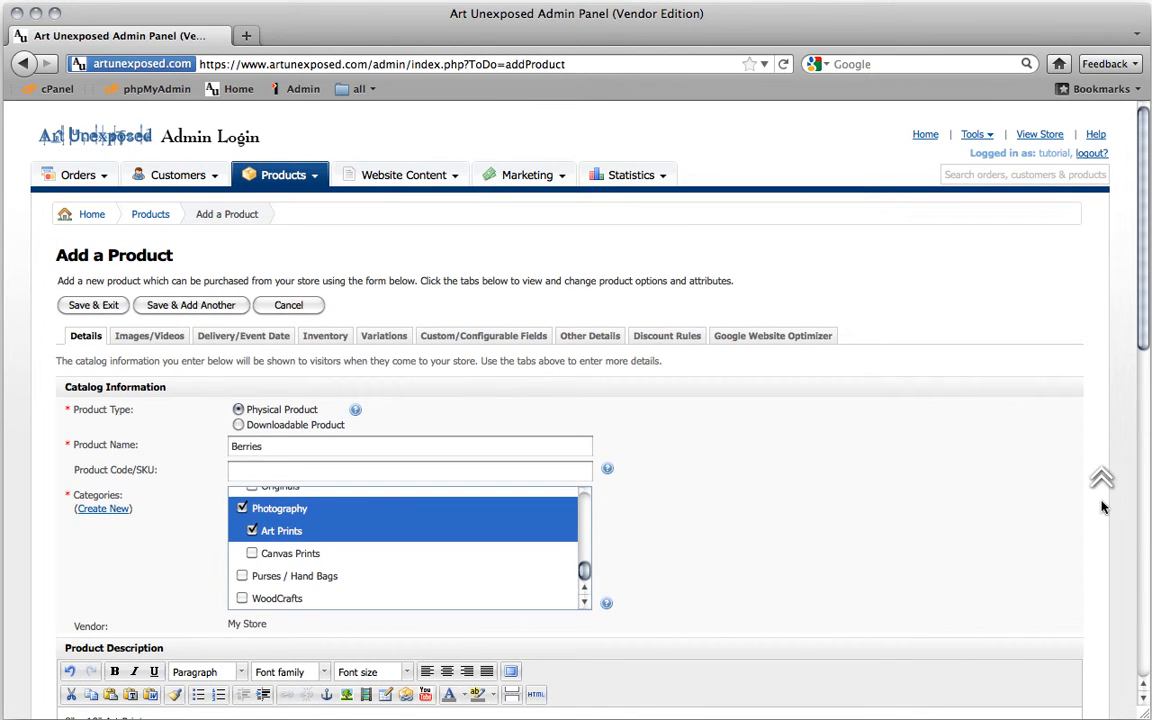
click(158, 342)
scroll(674, 450, down, 5)
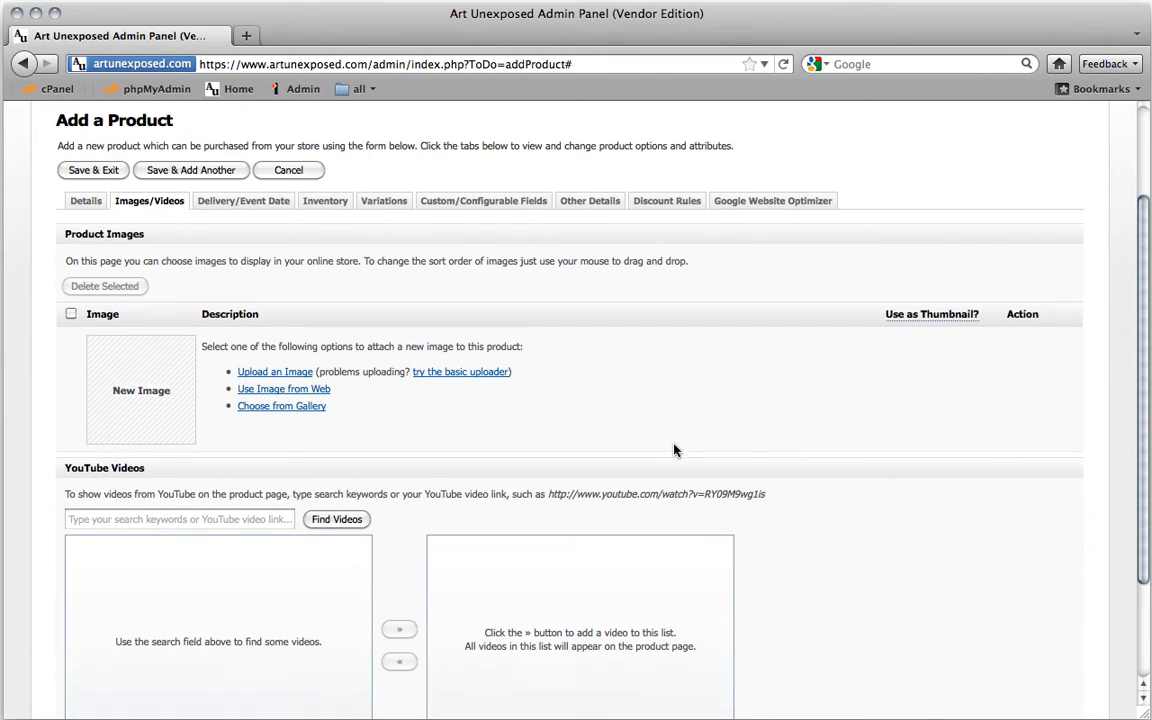
click(255, 376)
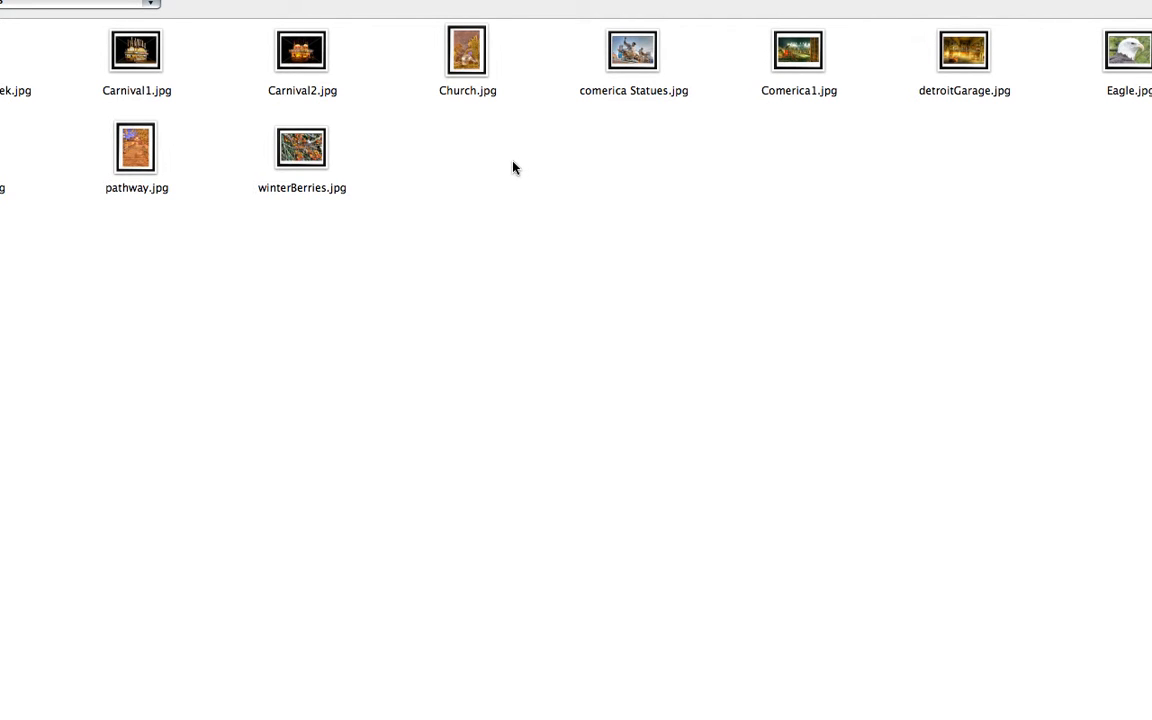
double_click(303, 150)
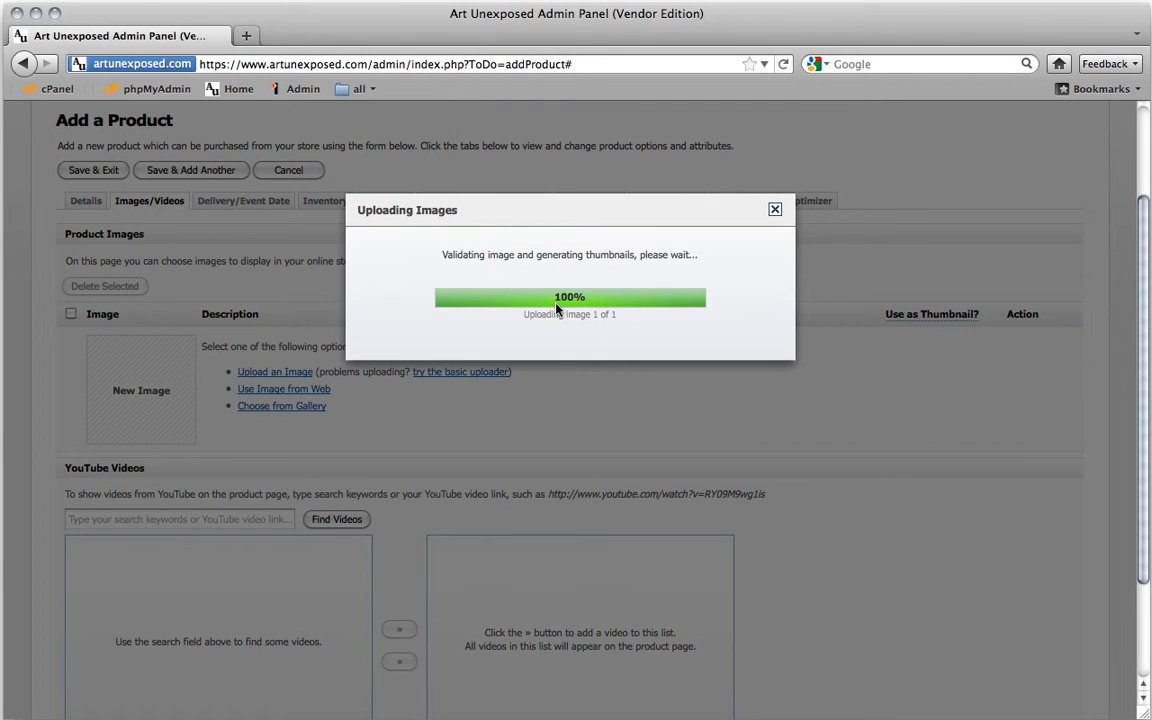
scroll(399, 470, down, 2)
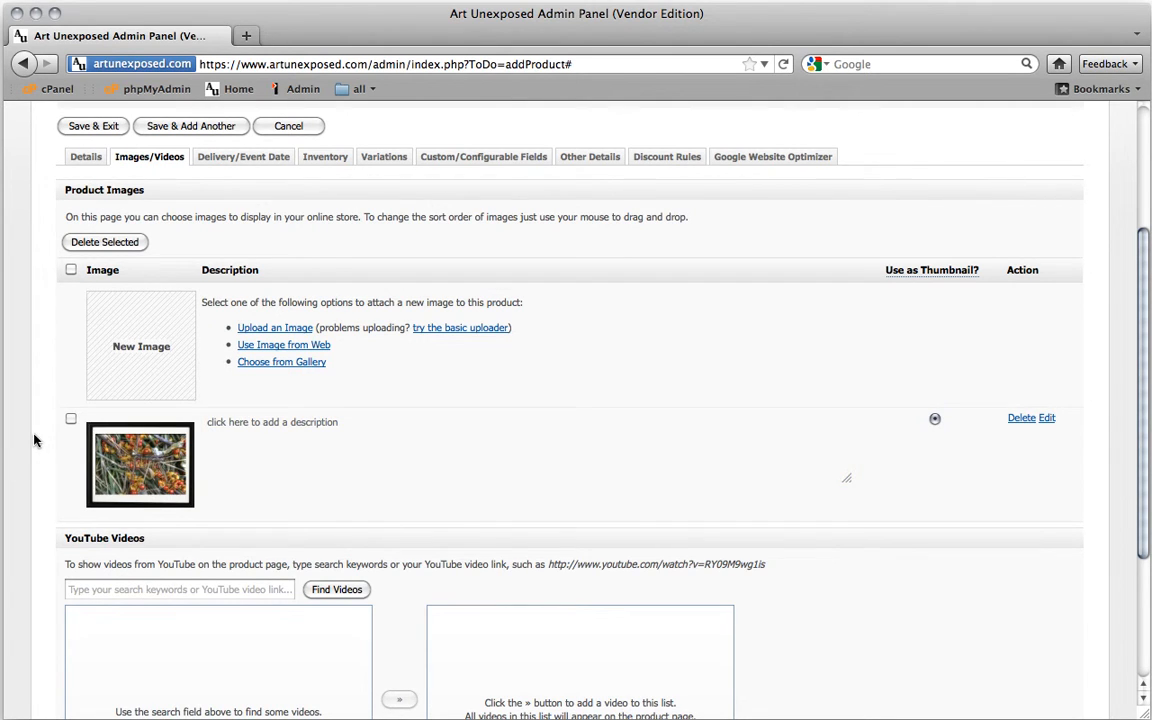
scroll(33, 440, down, 5)
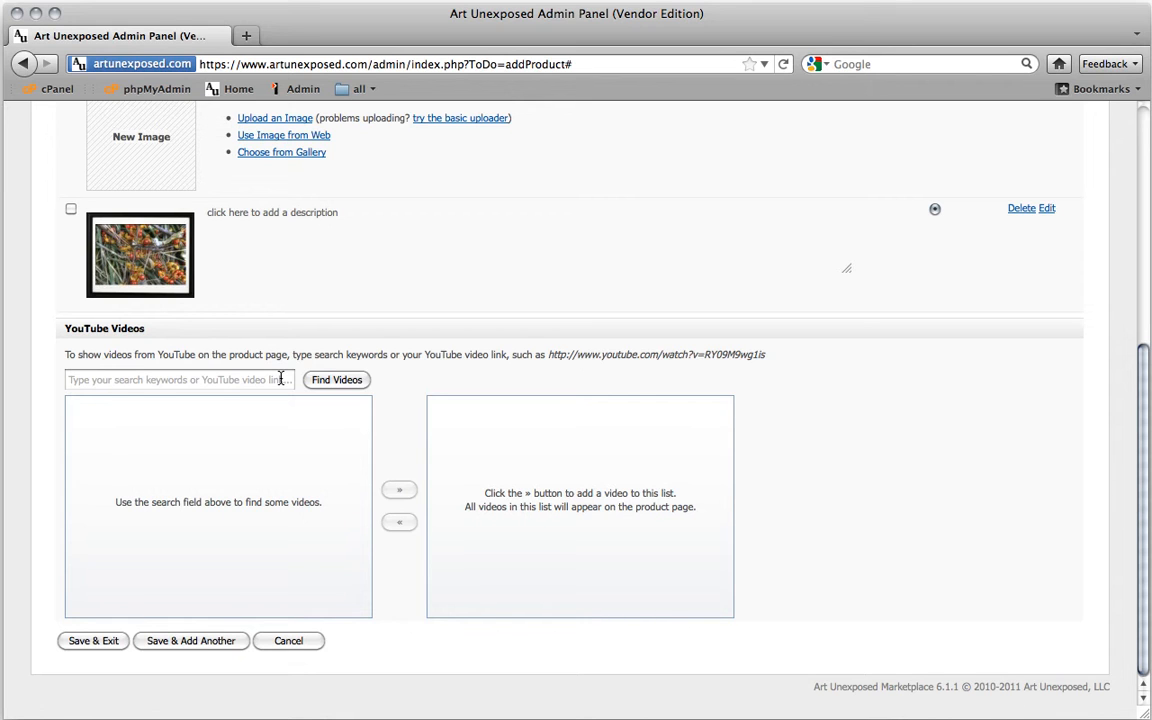
click(30, 338)
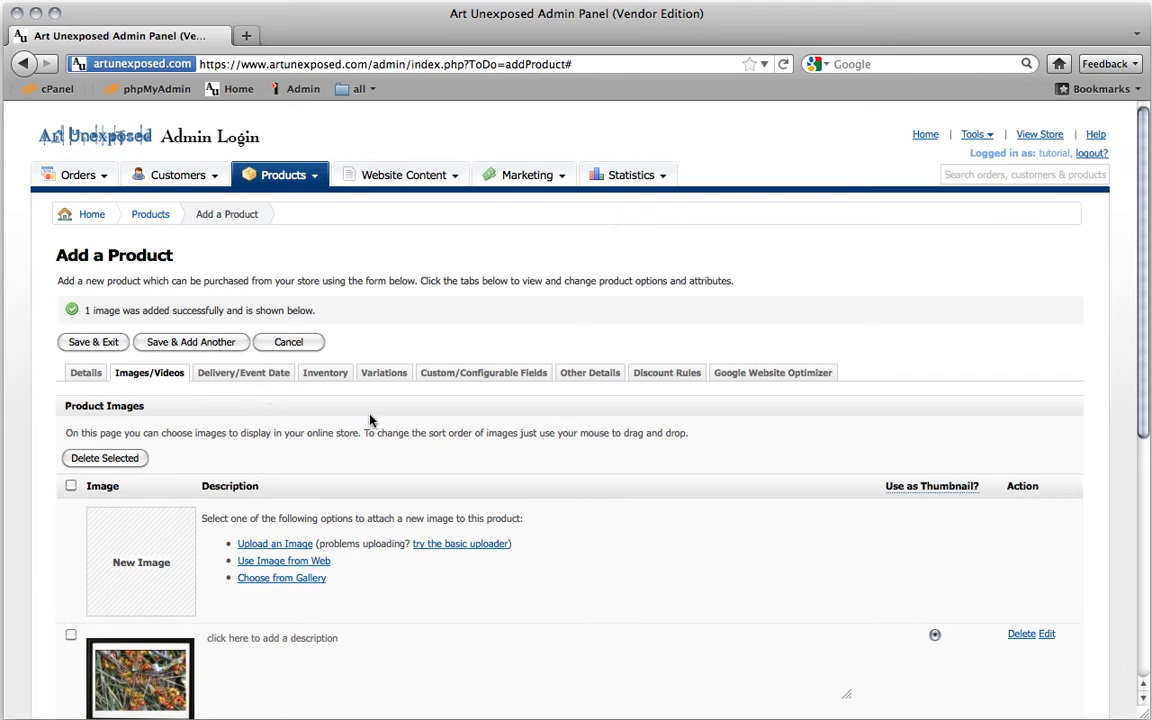
Enable inventory tracking for Berries with current stock 15 and low-stock level 3
click(328, 374)
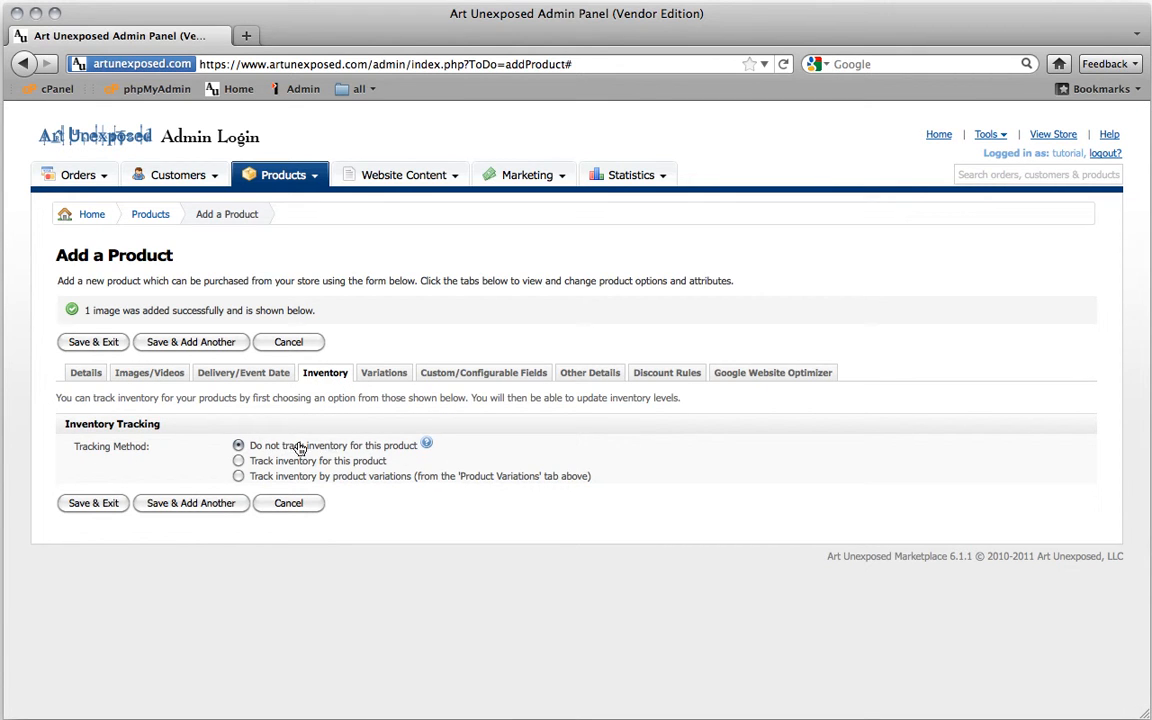
click(239, 461)
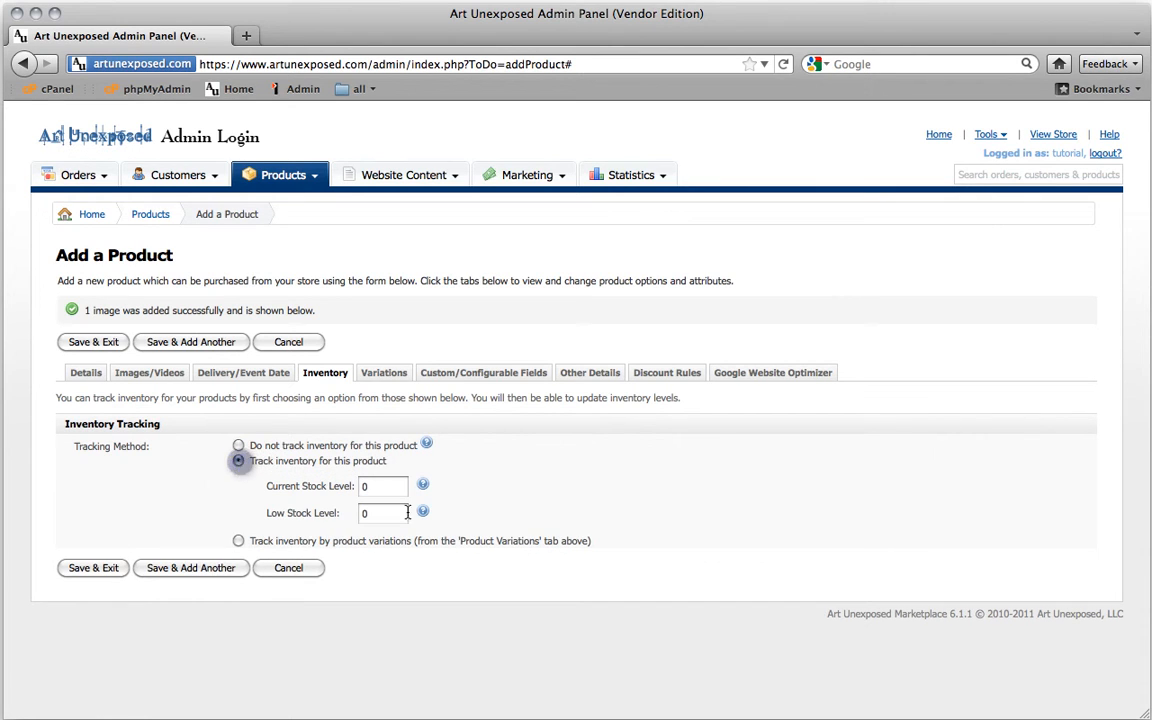
double_click(379, 488)
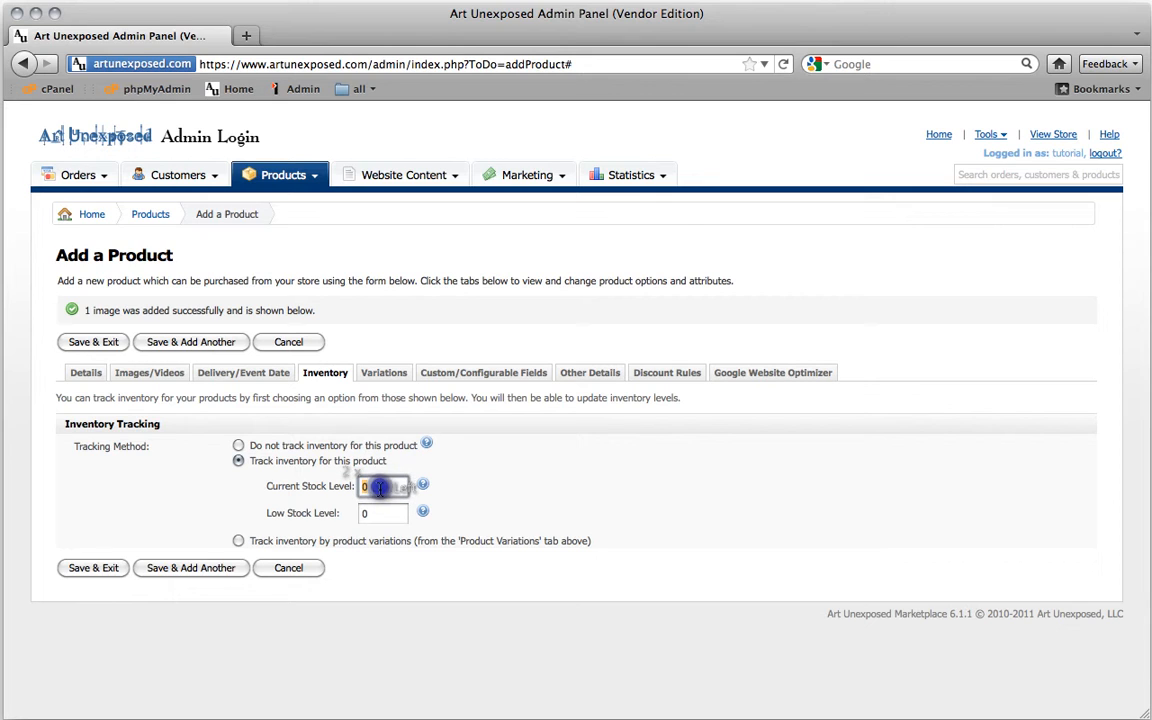
text(15)
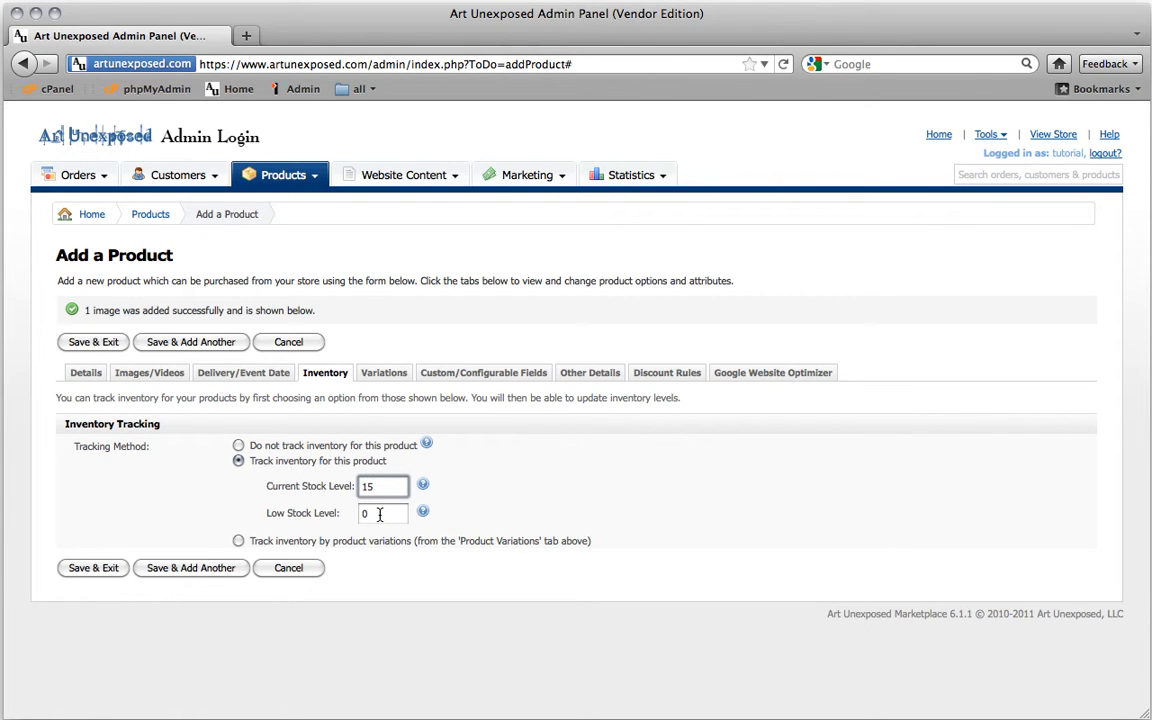
double_click(379, 514)
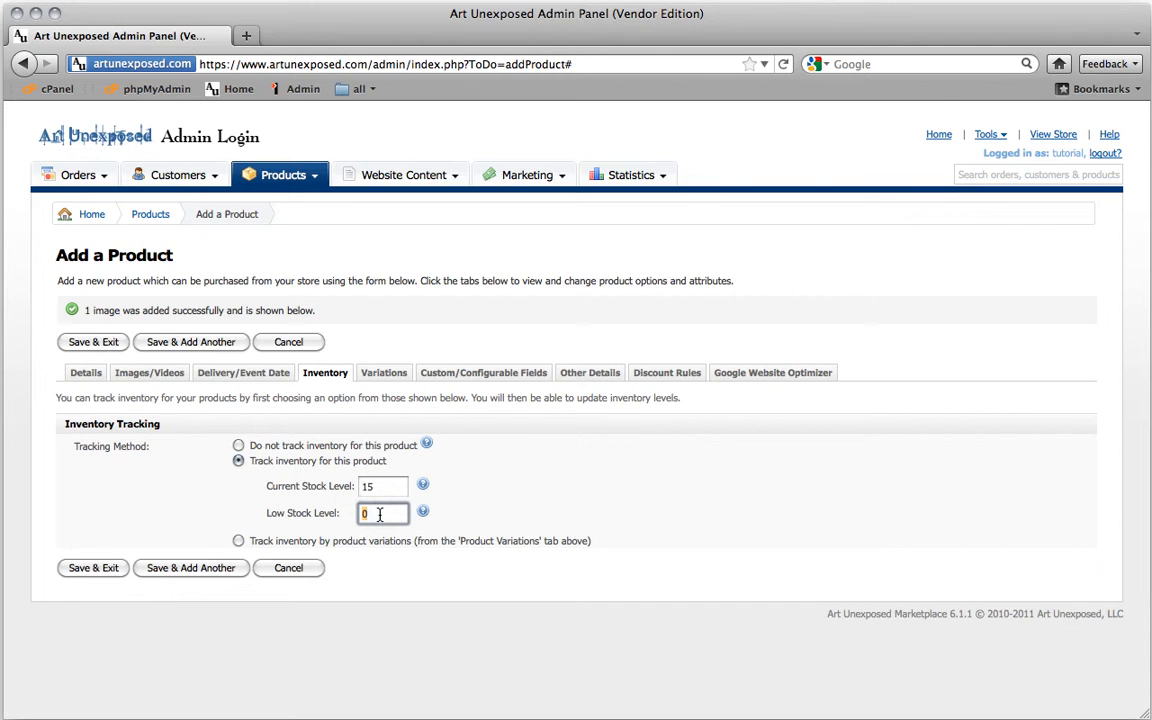
text(3)
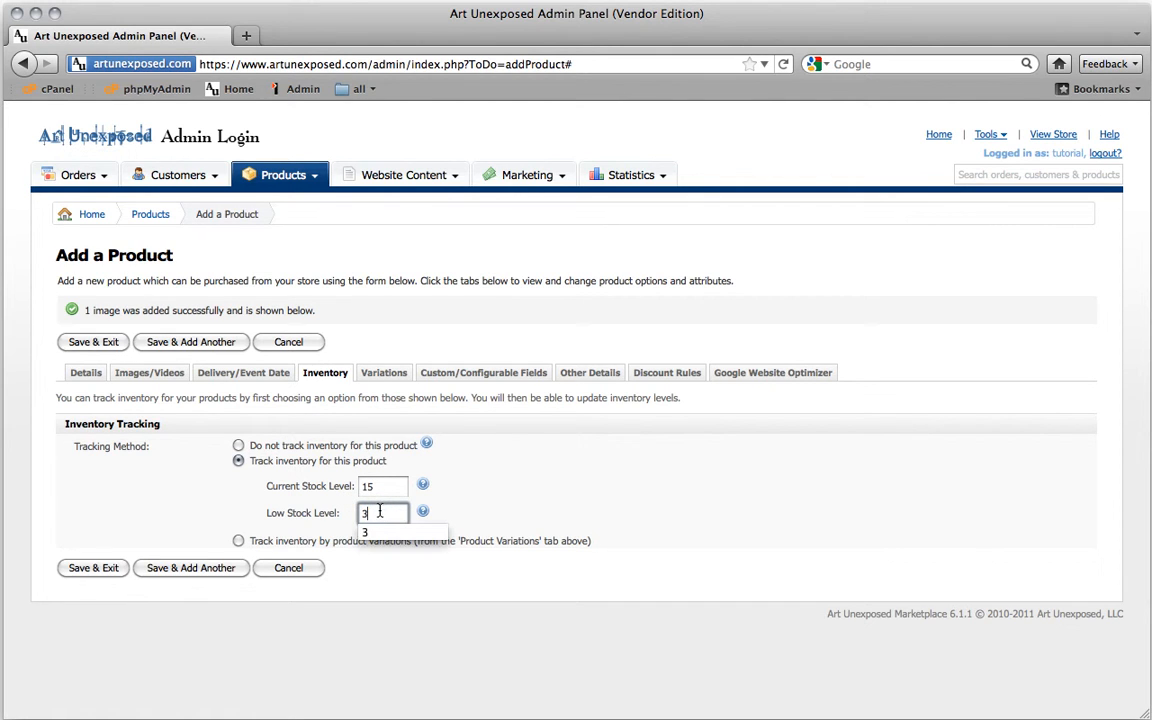
click(464, 491)
click(464, 490)
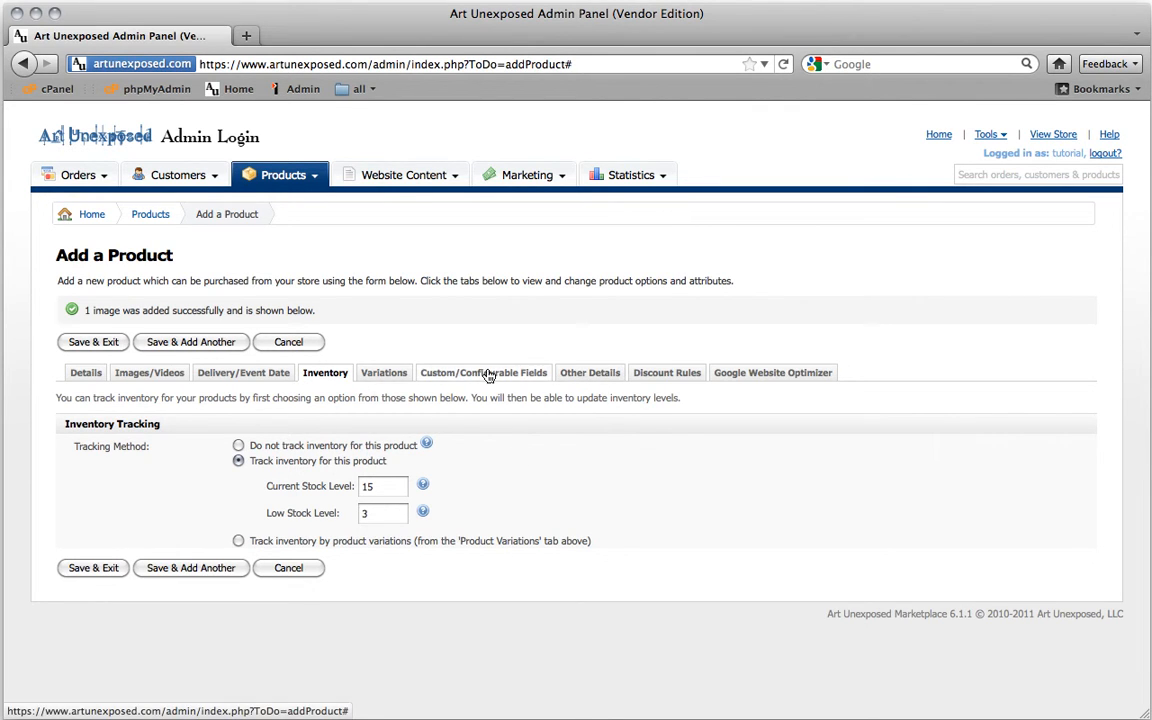
click(585, 373)
scroll(638, 481, down, 5)
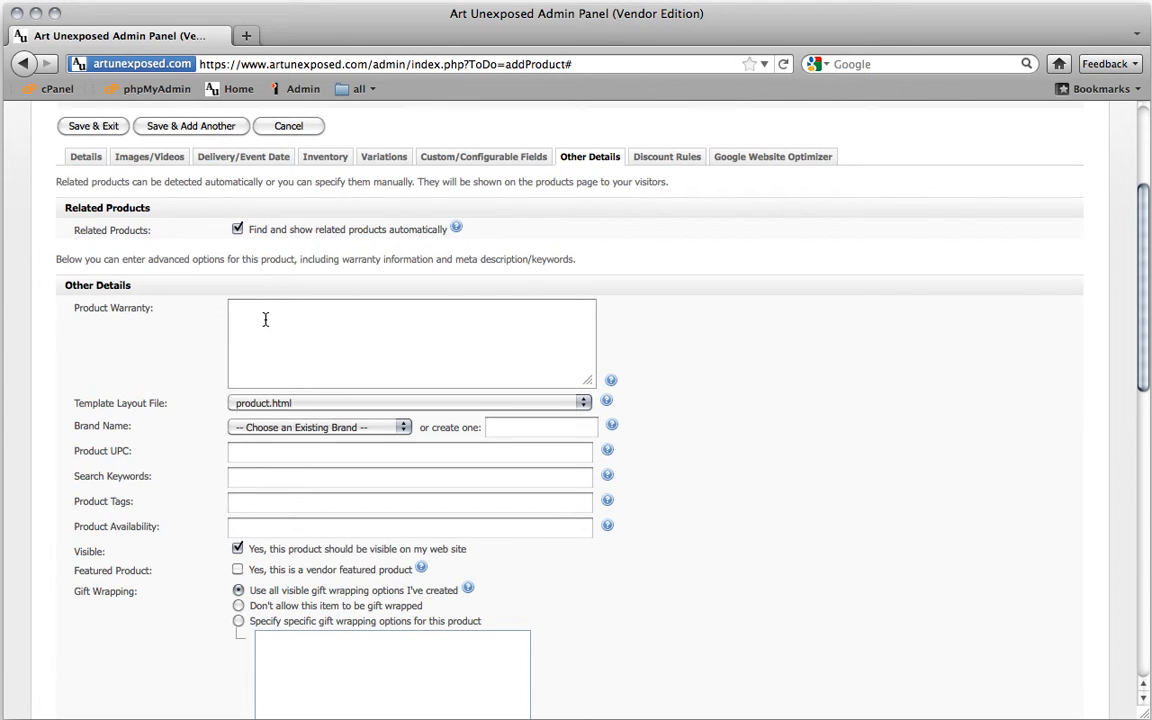
scroll(264, 318, up, 1)
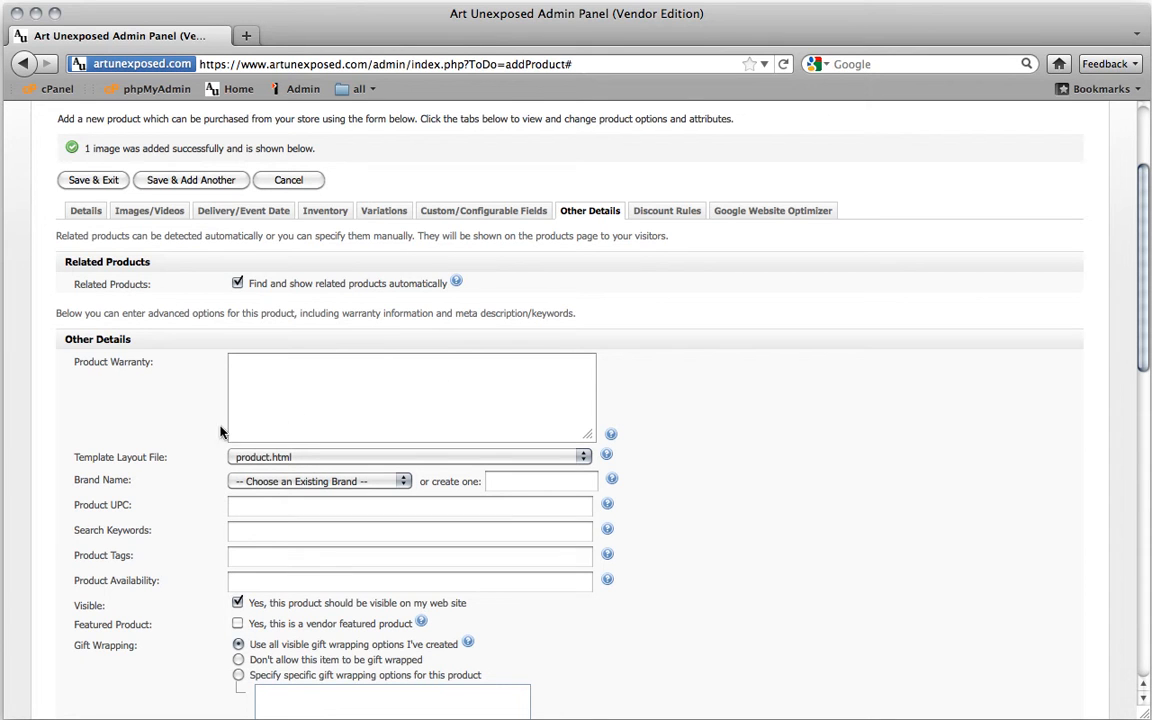
scroll(200, 435, down, 3)
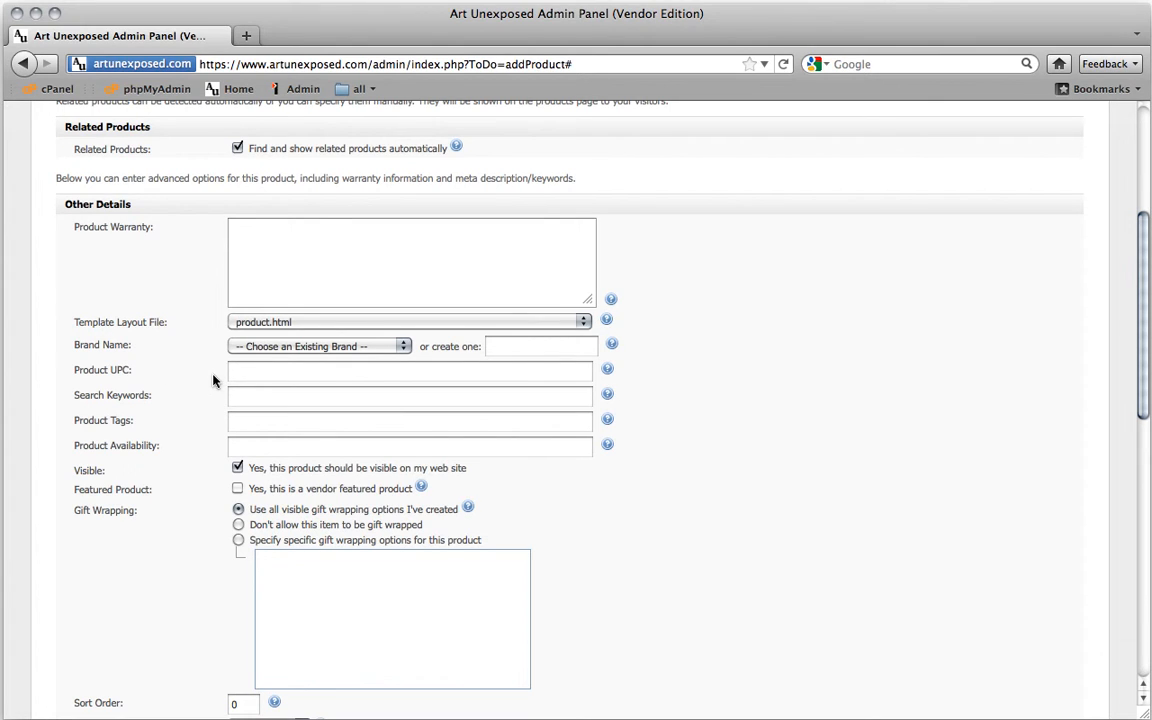
click(246, 397)
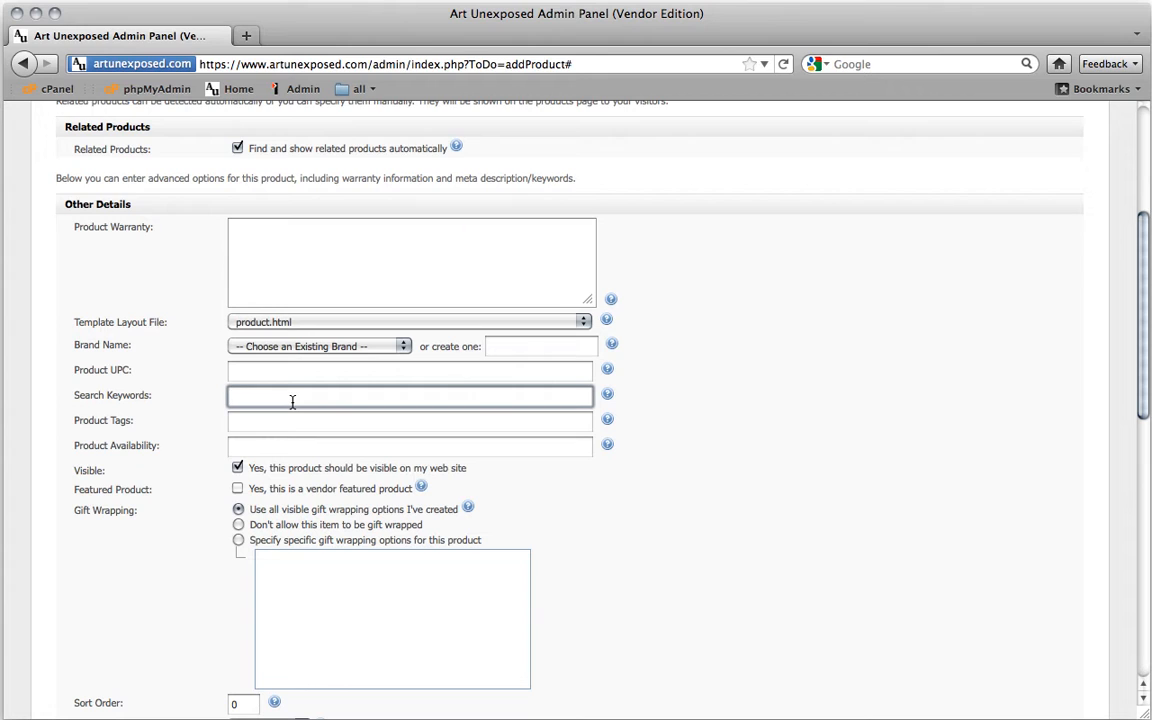
click(247, 423)
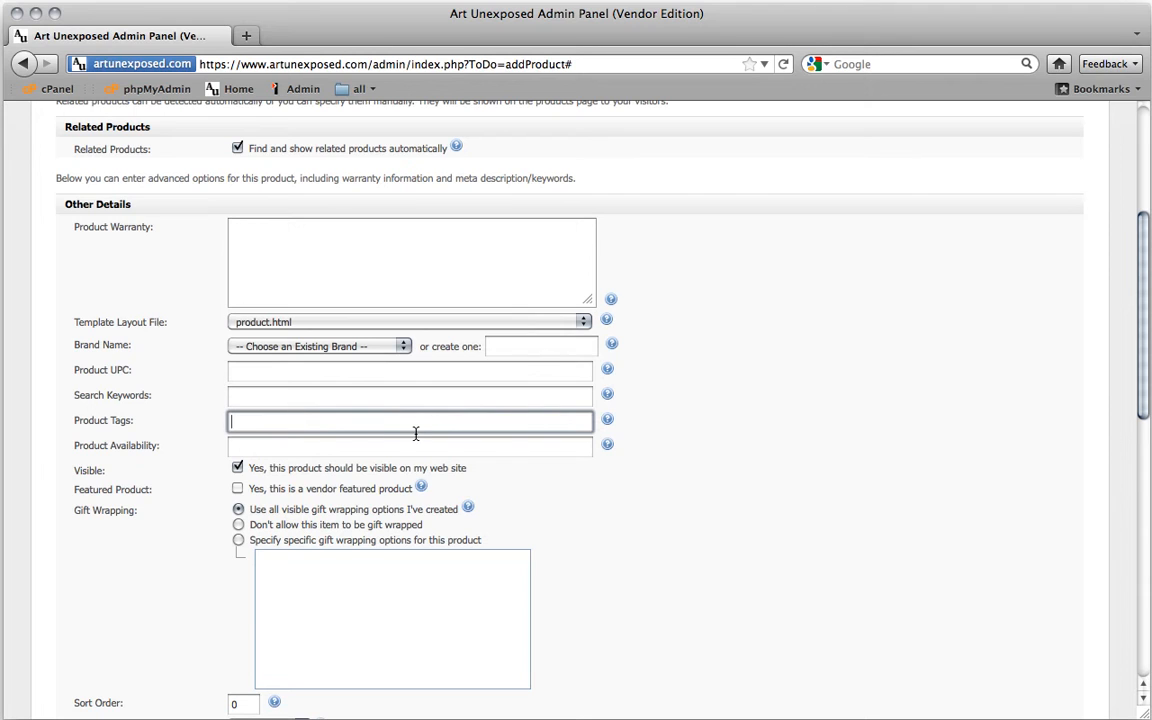
click(244, 446)
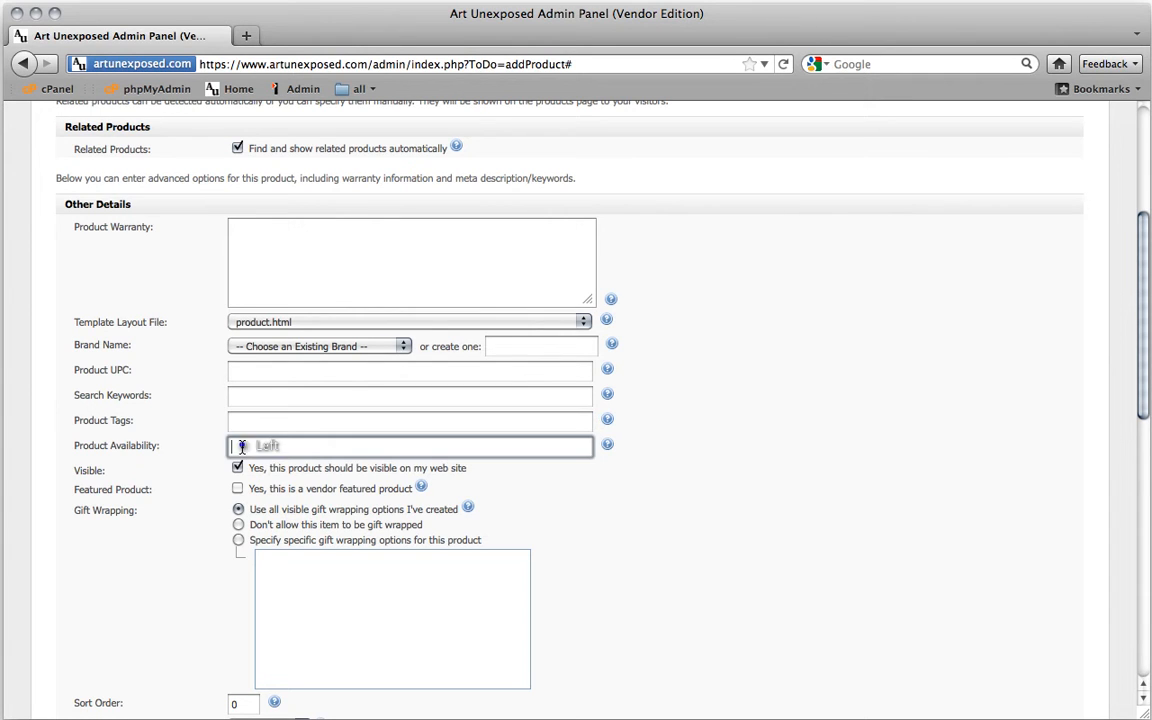
click(280, 445)
Keep Berries visible, mark it as a vendor featured product, and disallow gift wrapping
click(237, 468)
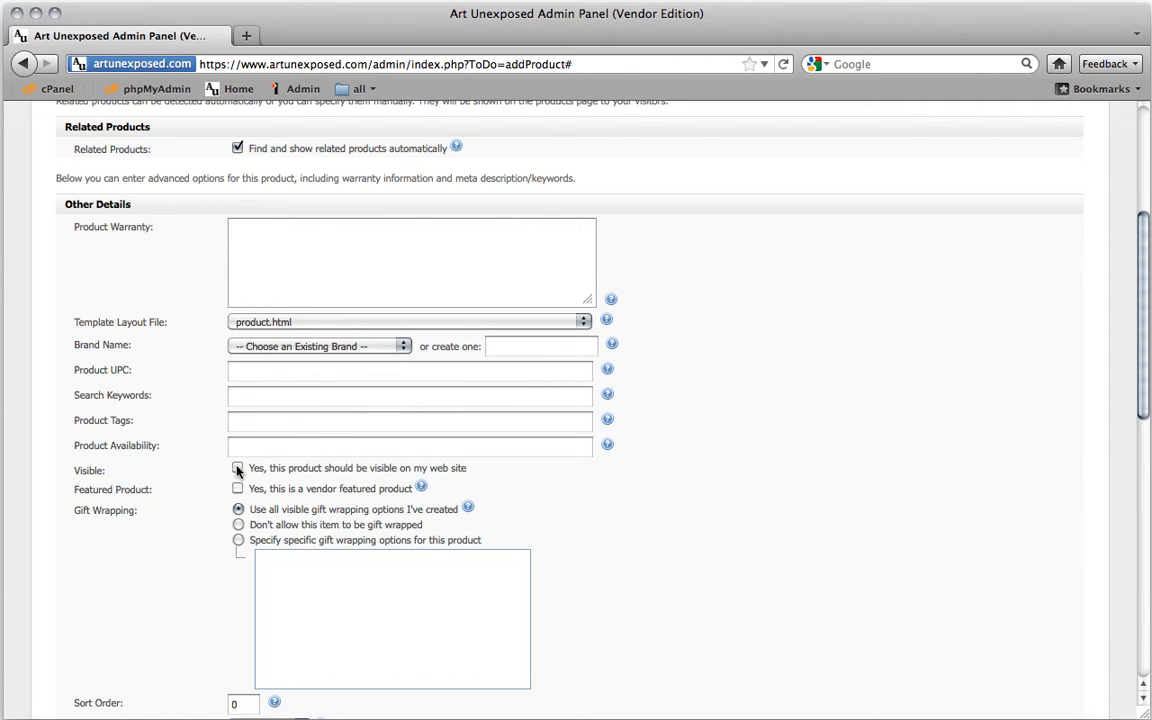
click(237, 468)
click(236, 489)
scroll(197, 511, down, 1)
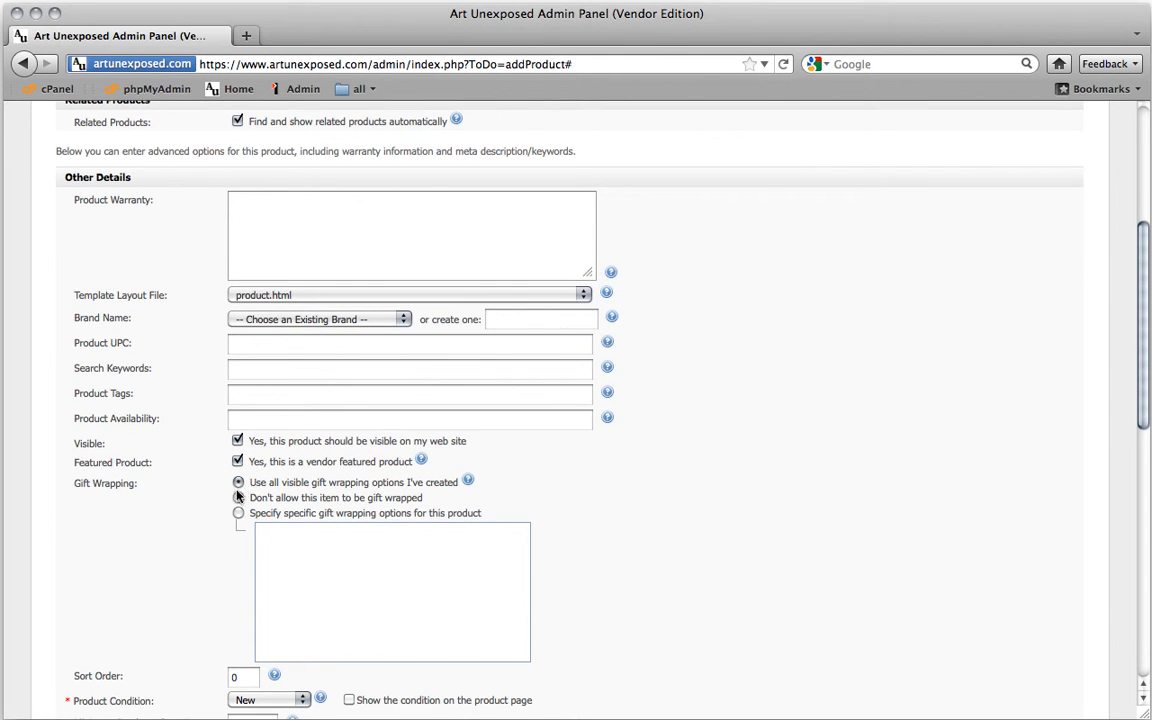
click(238, 499)
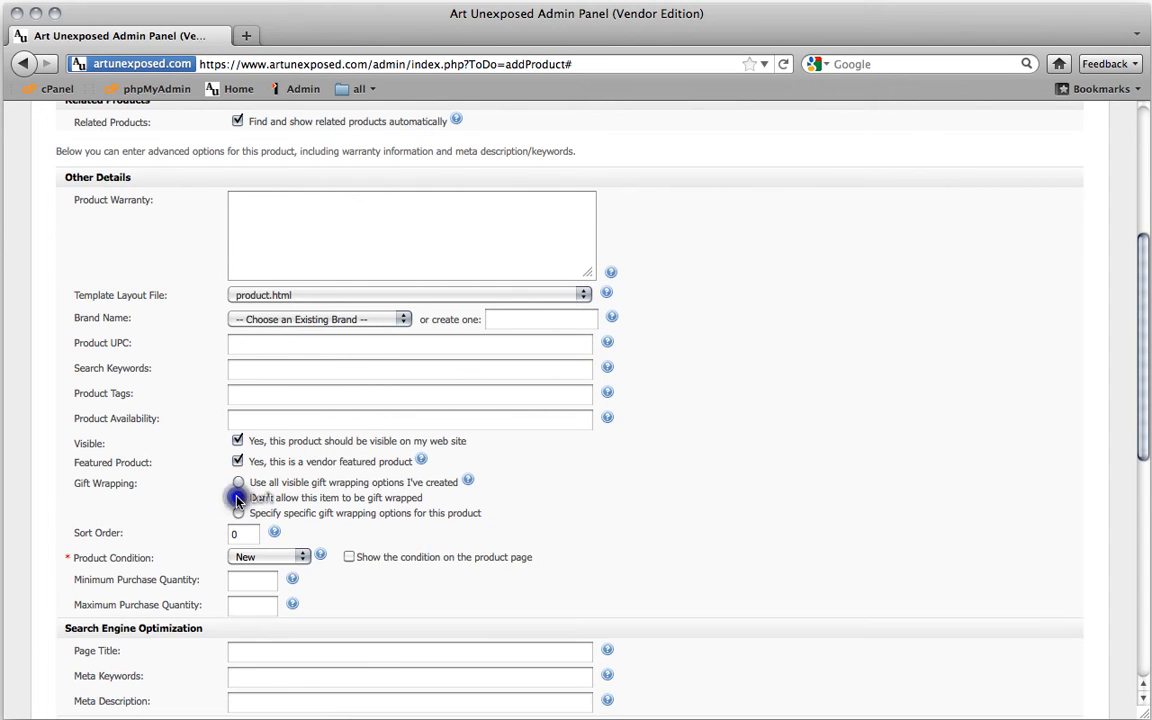
Leave the product condition set to New
scroll(210, 505, down, 4)
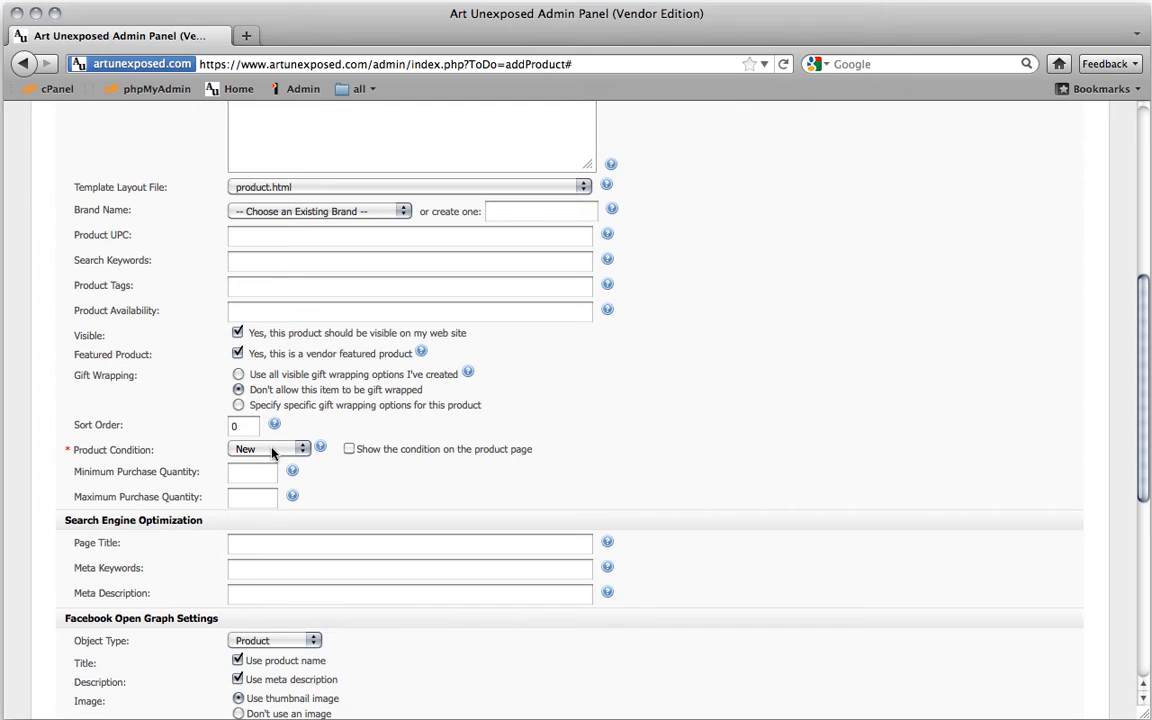
click(271, 451)
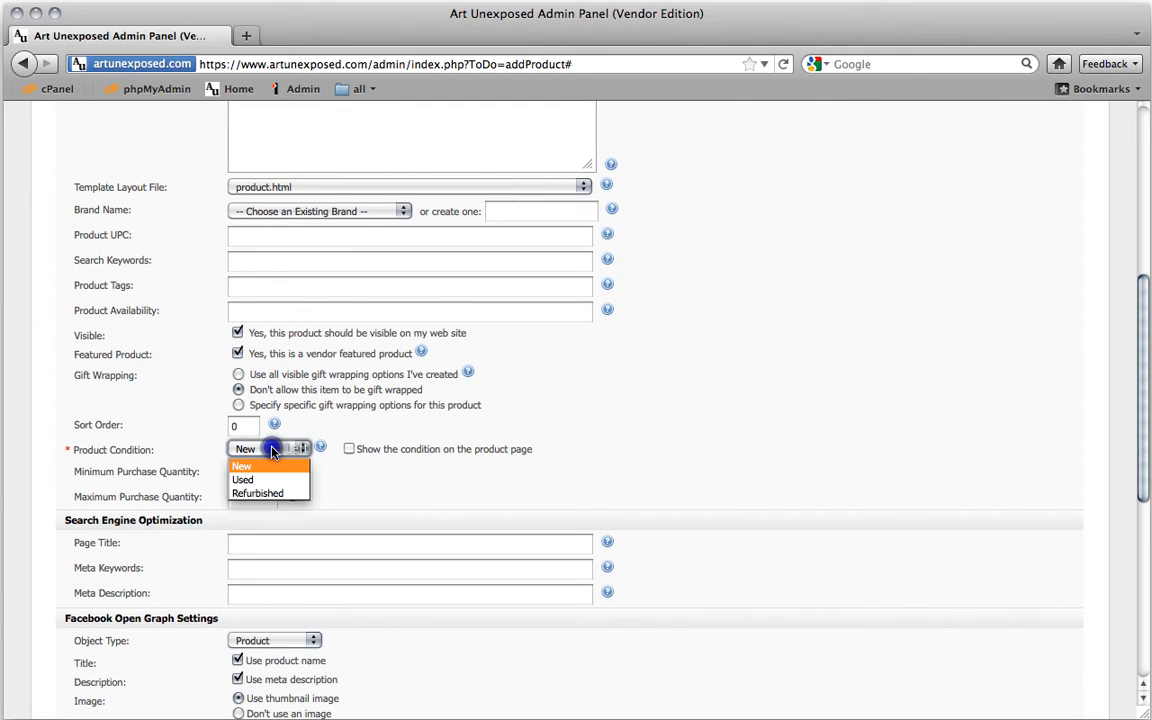
click(271, 451)
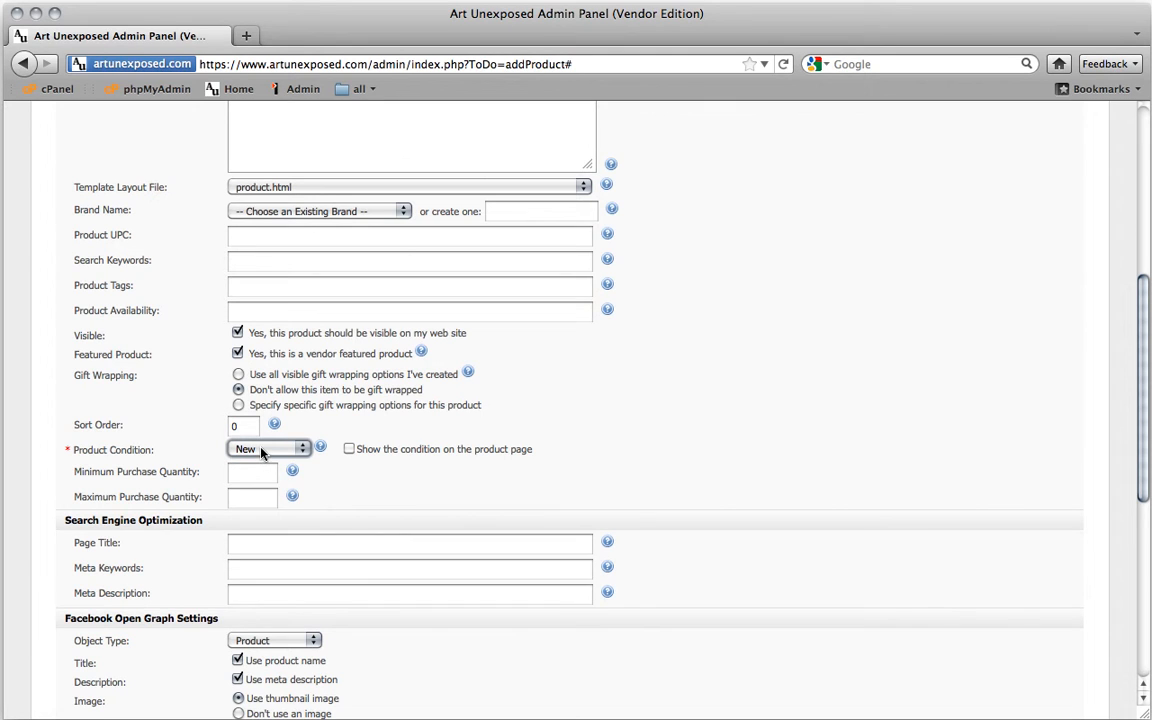
click(265, 452)
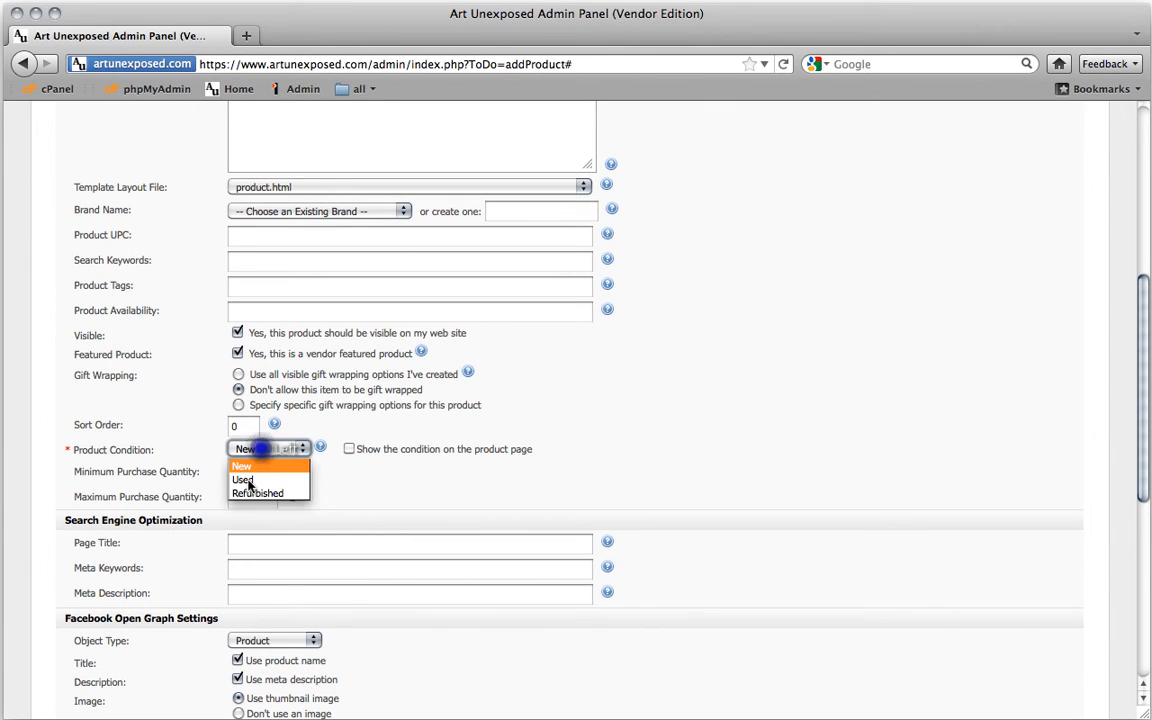
click(213, 448)
scroll(223, 461, down, 2)
scroll(223, 460, down, 2)
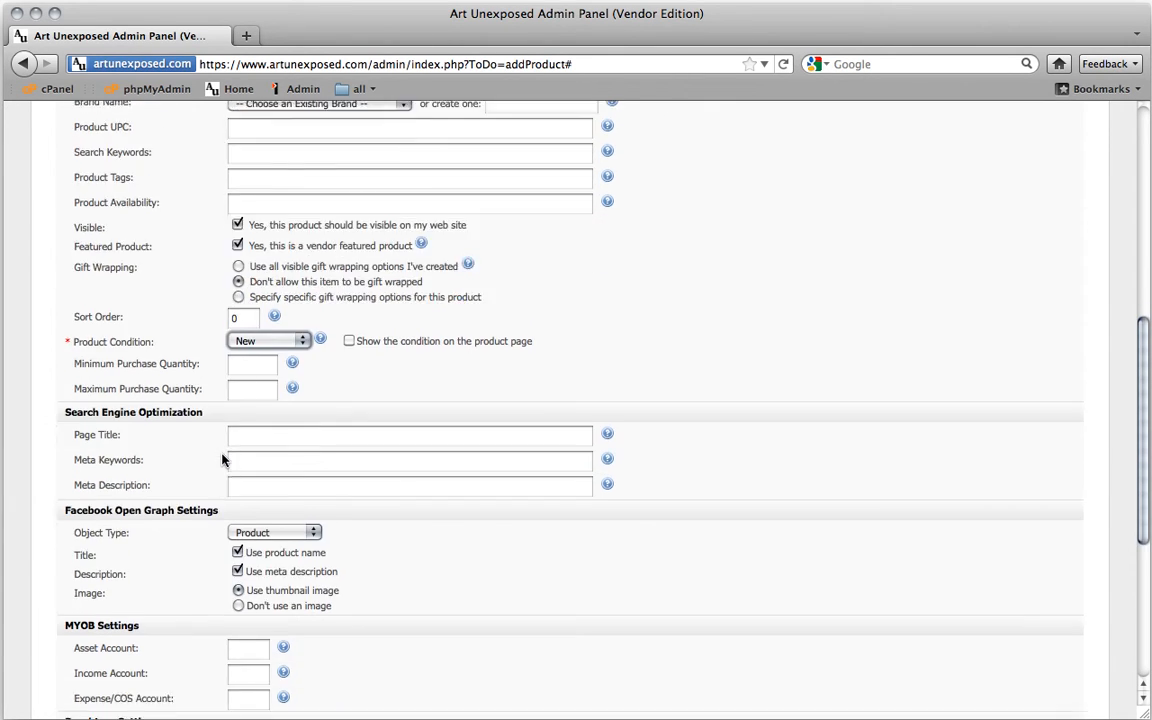
Set the SEO page title to 'Photograph' from previously used titles
click(245, 410)
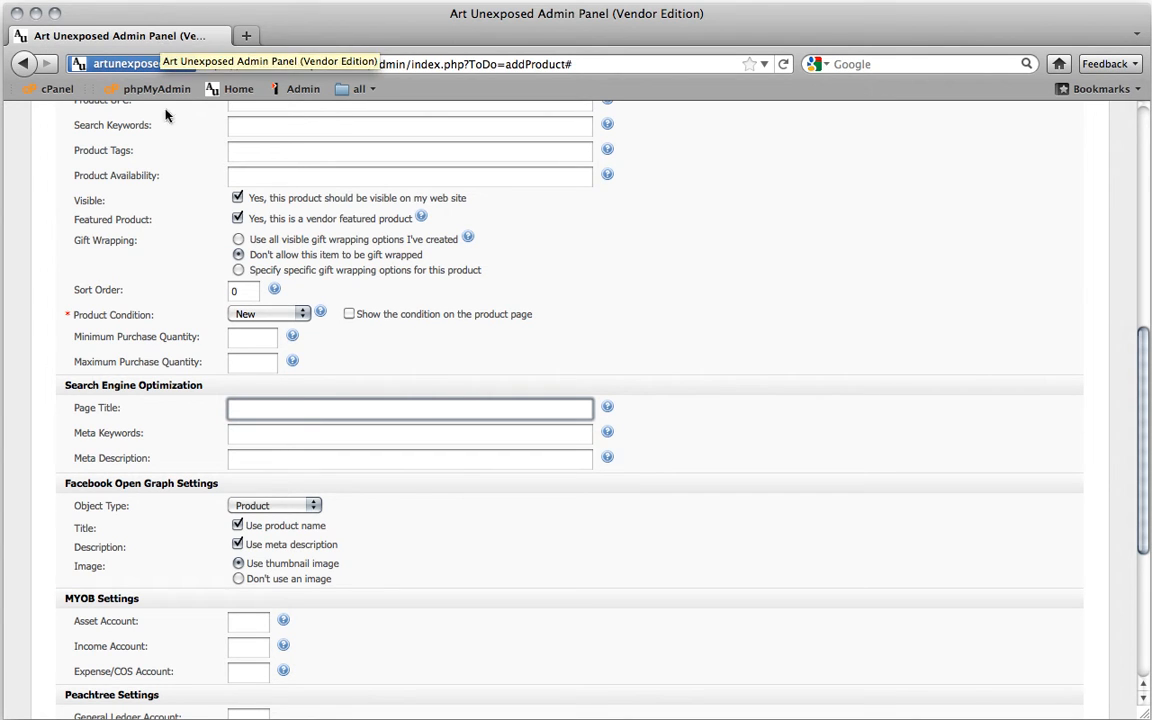
click(245, 406)
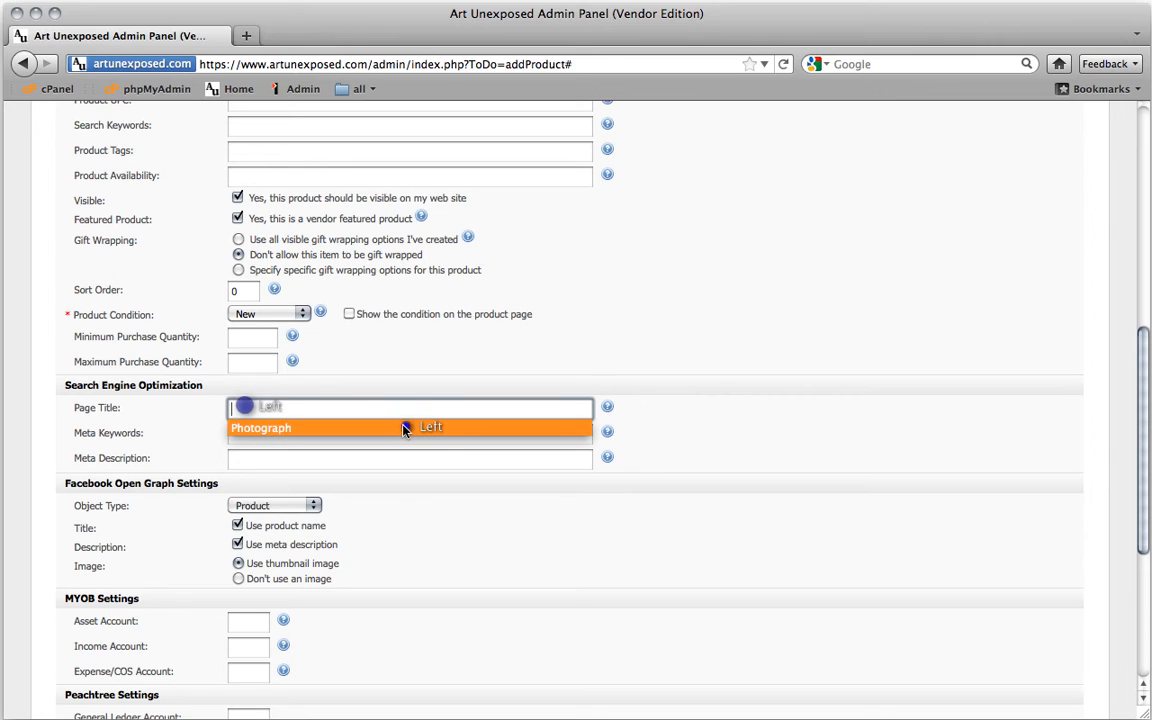
click(270, 430)
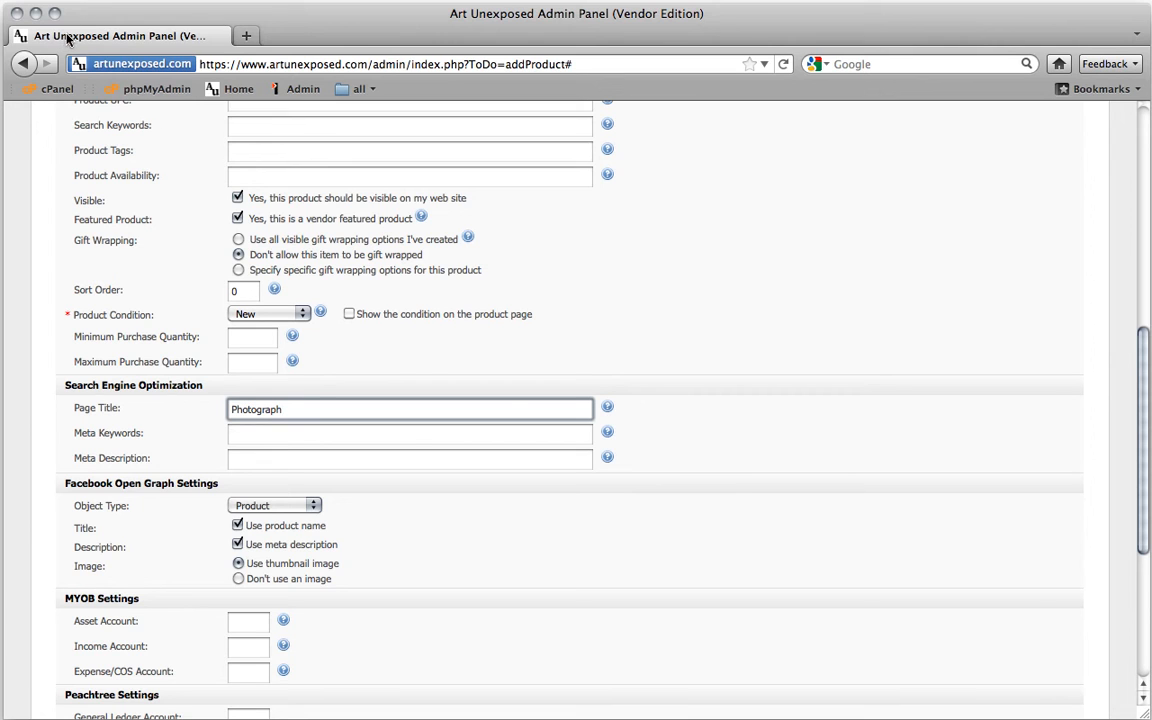
drag(60, 37, 170, 38)
Keep the Open Graph object type as Product
click(277, 506)
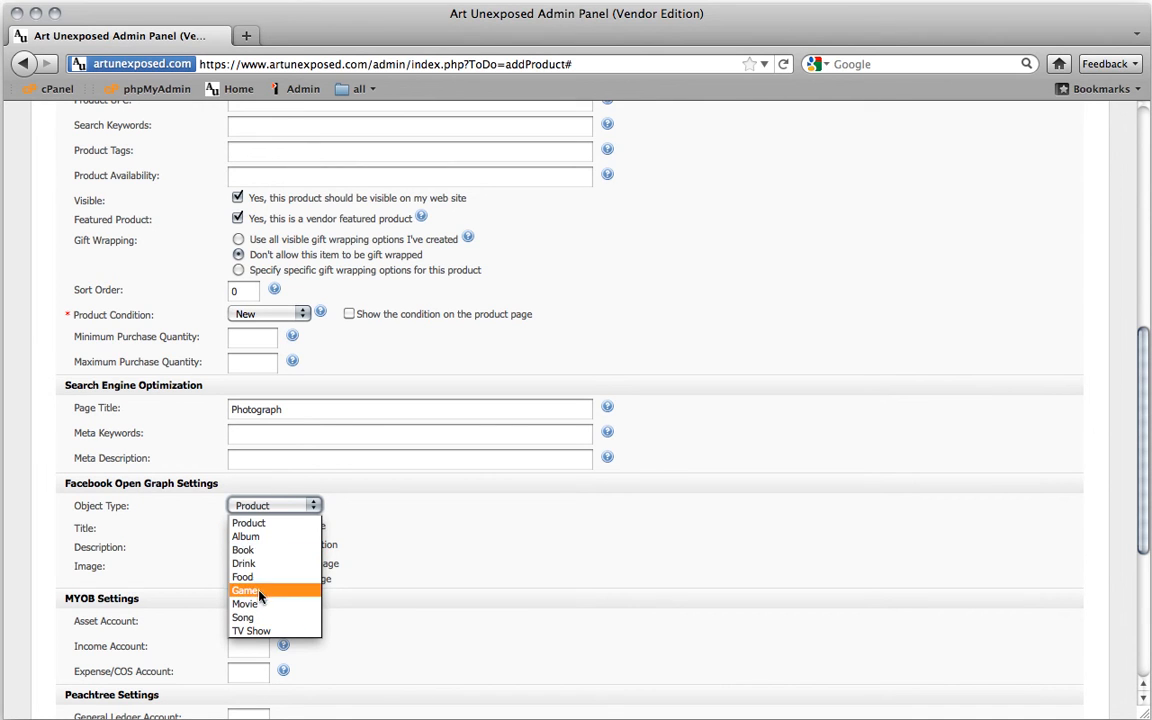
click(238, 522)
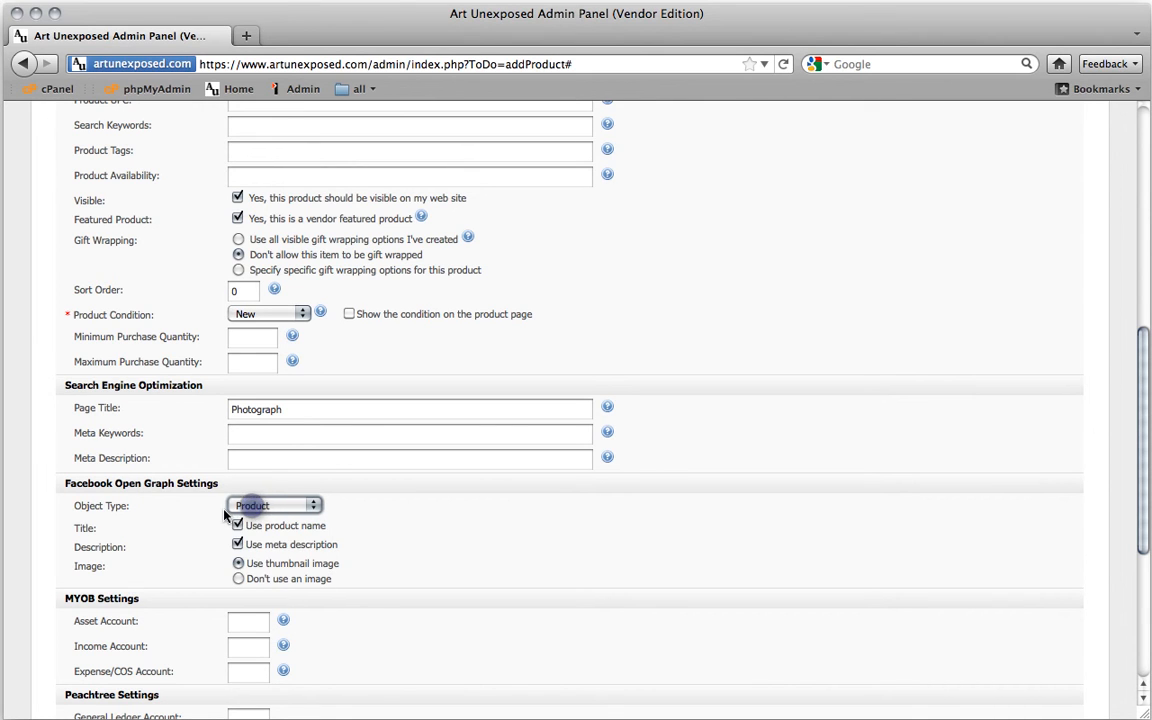
scroll(170, 550, down, 3)
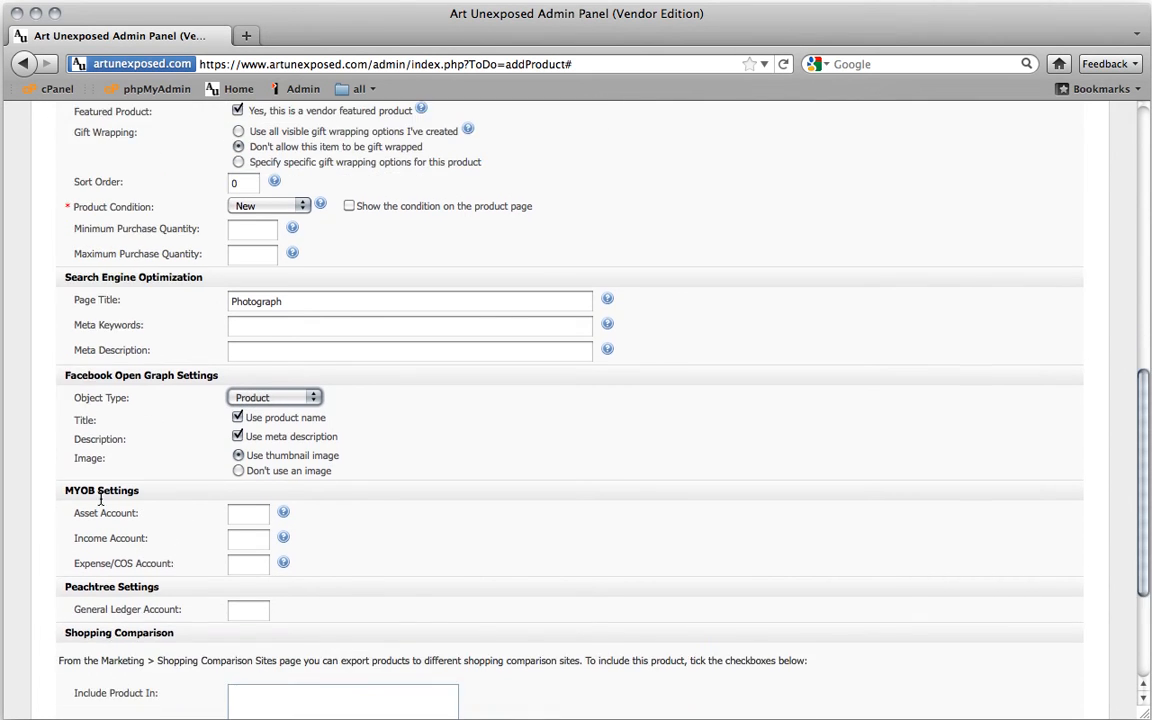
Tick 'Yes, disable Google Checkout' in the Google Checkout settings for Berries
scroll(170, 497, down, 5)
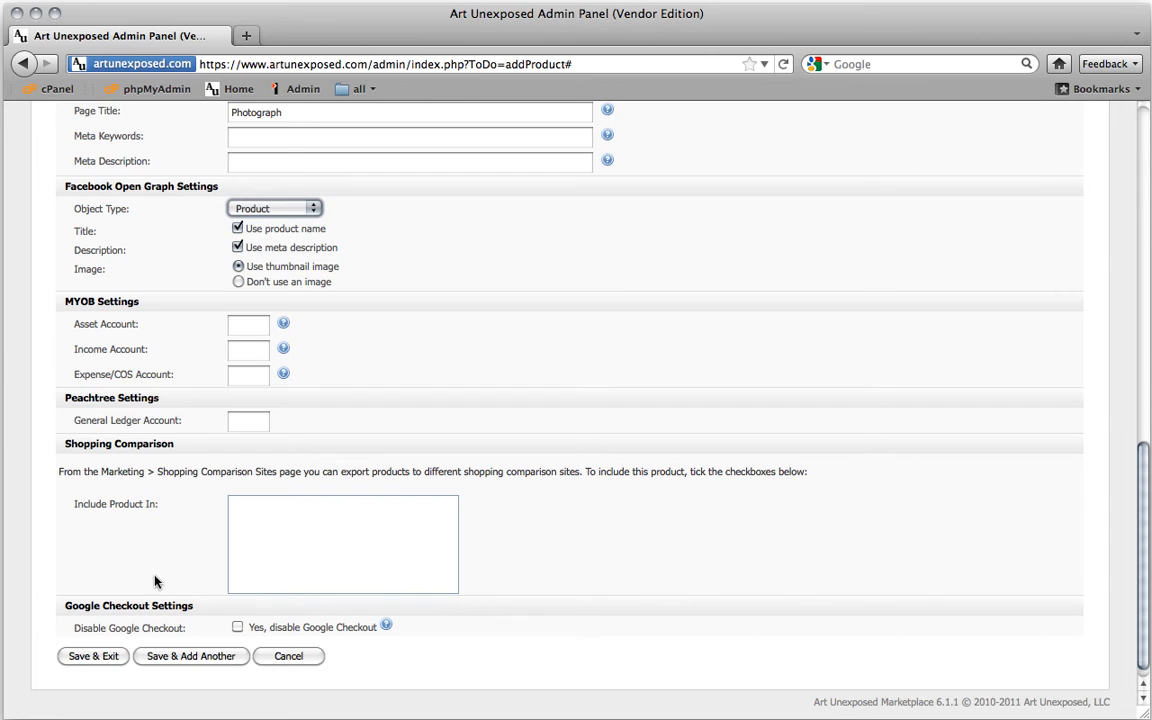
click(238, 628)
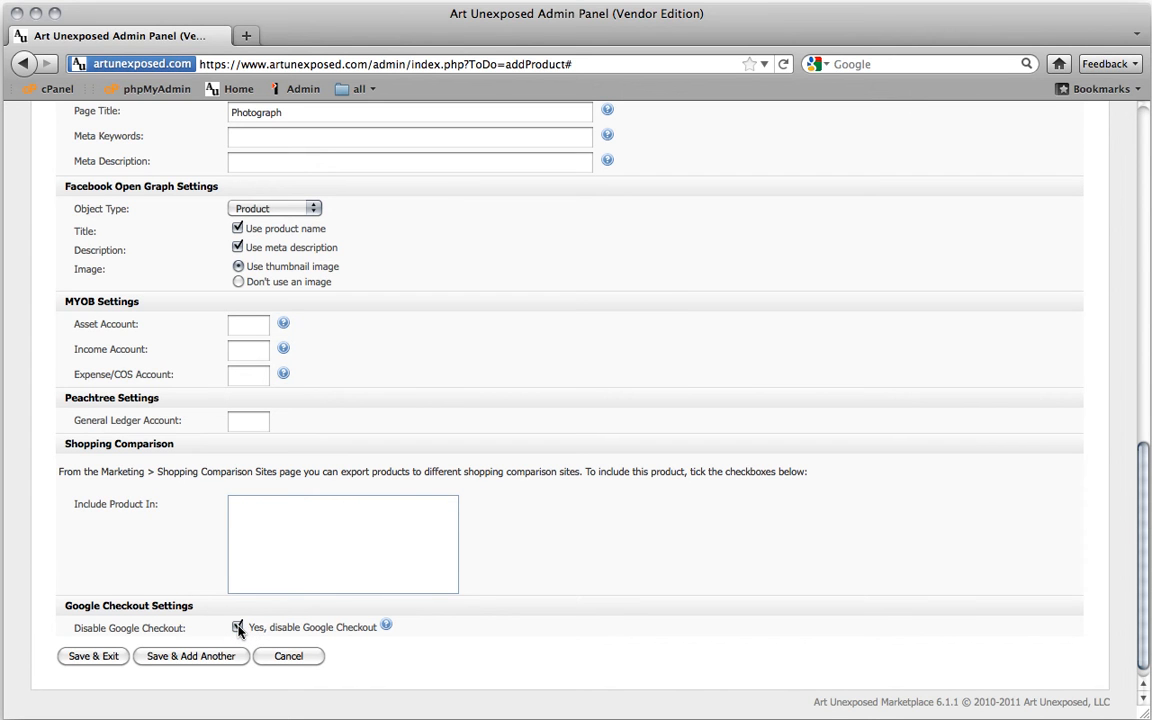
scroll(638, 524, up, 10)
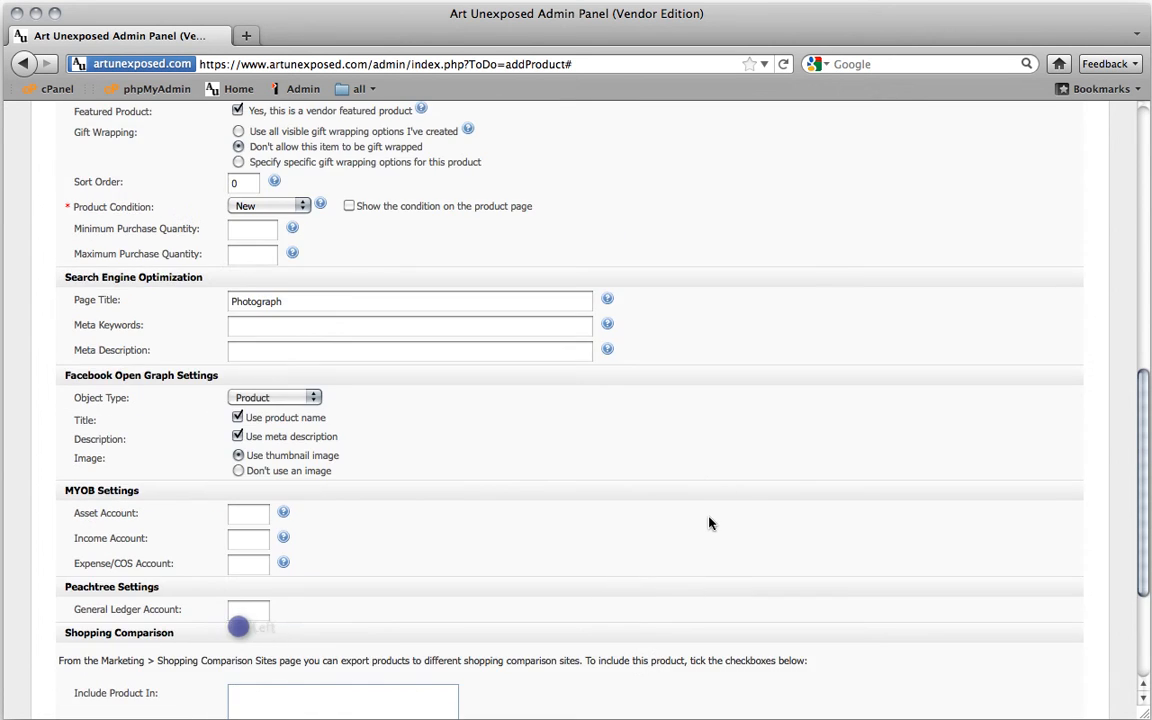